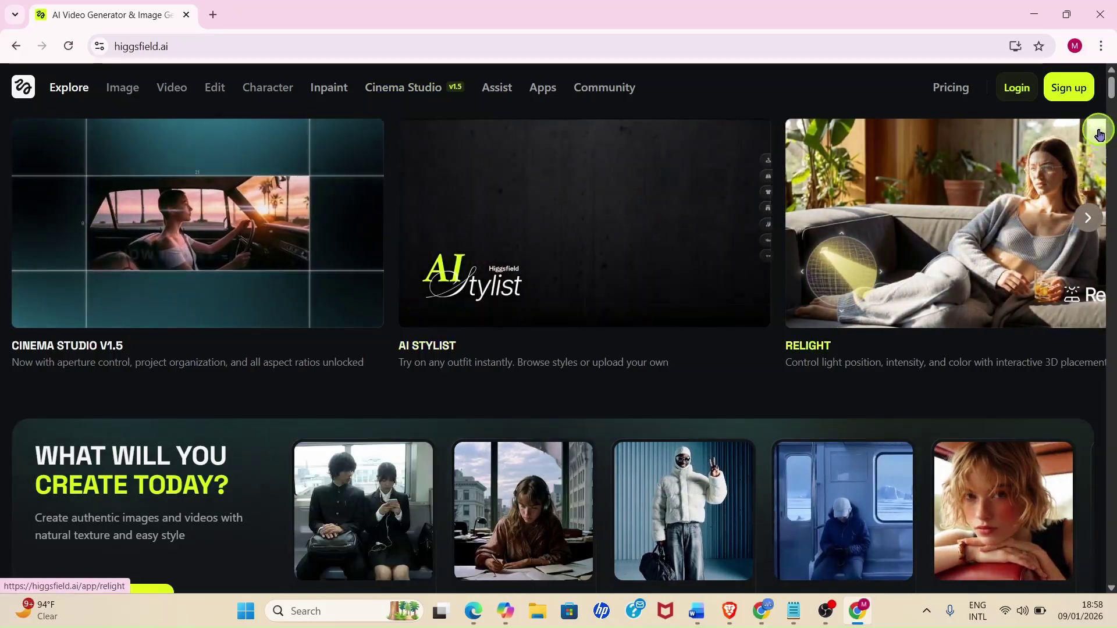
Start signing up for a Higgsfield account.
click(1086, 95)
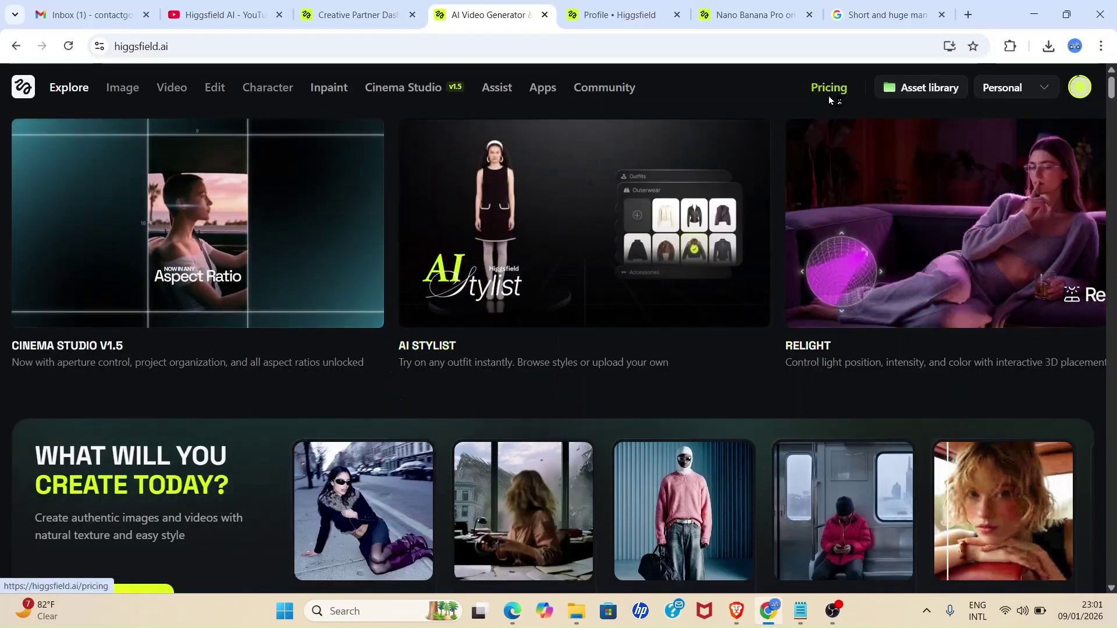
Review the individual subscription plans and the comparison with other providers on the pricing page, and return to the home page.
click(829, 99)
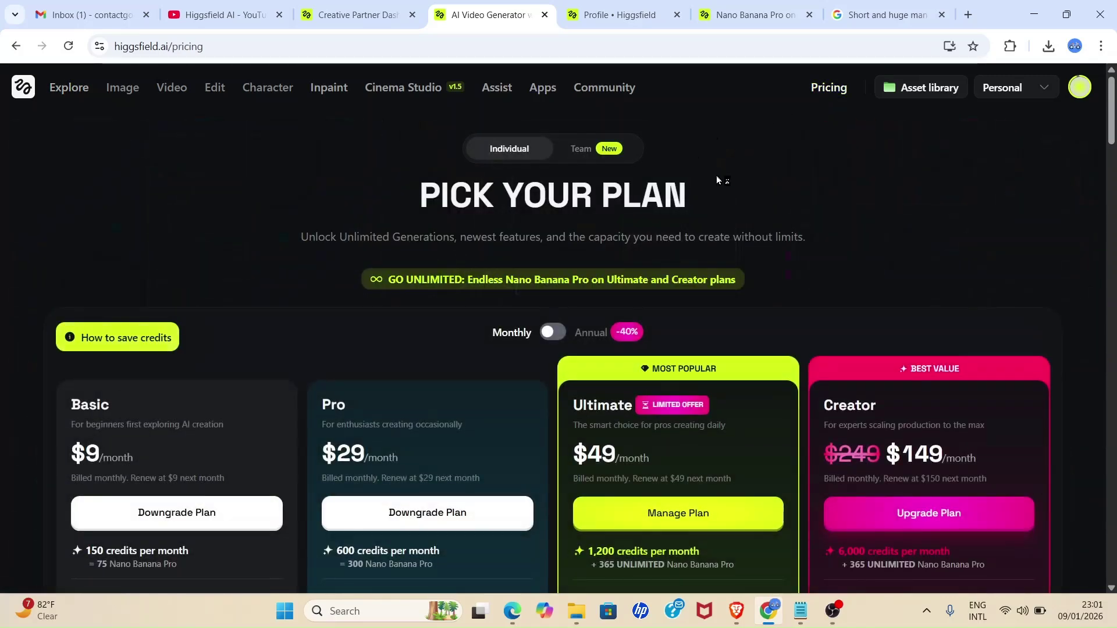
scroll(647, 377, down, 2)
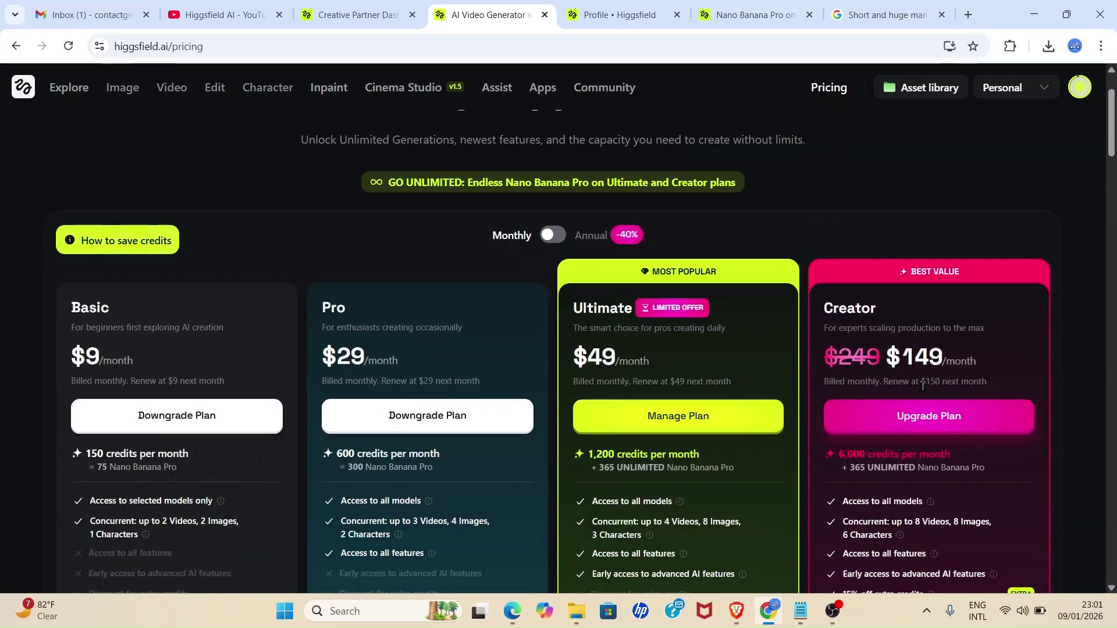
scroll(1020, 469, down, 1)
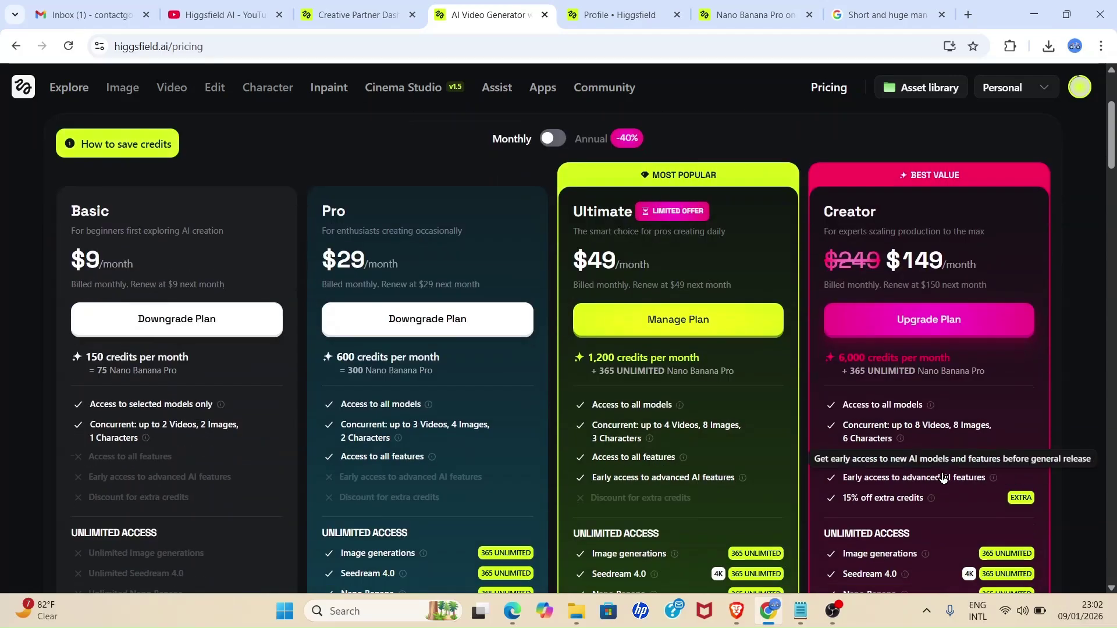
scroll(707, 468, down, 6)
scroll(703, 475, down, 5)
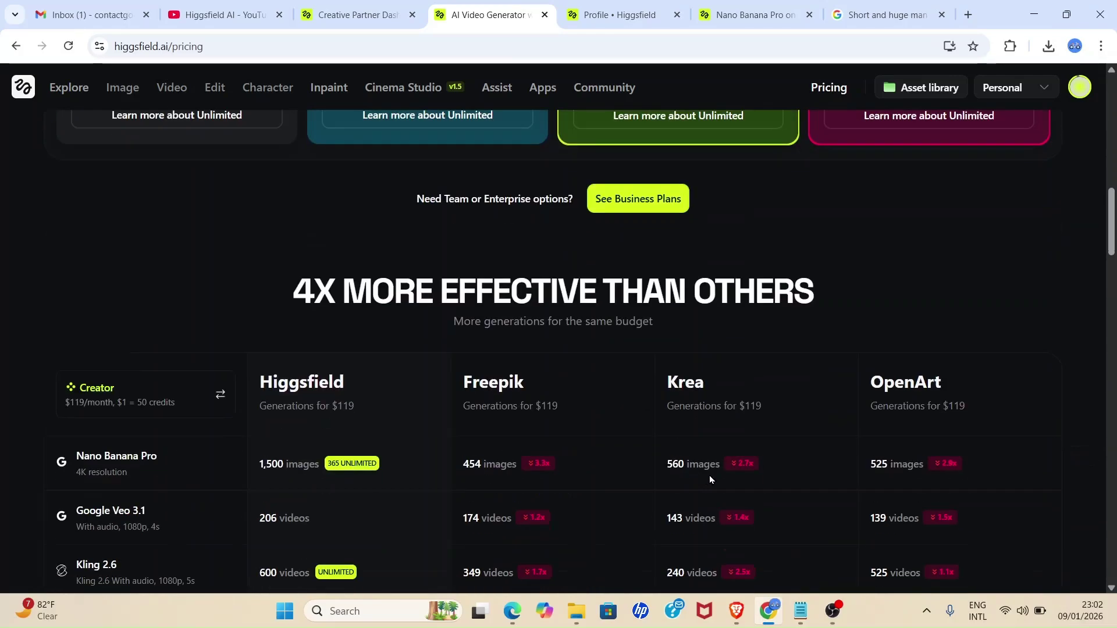
scroll(710, 476, up, 12)
scroll(714, 478, up, 3)
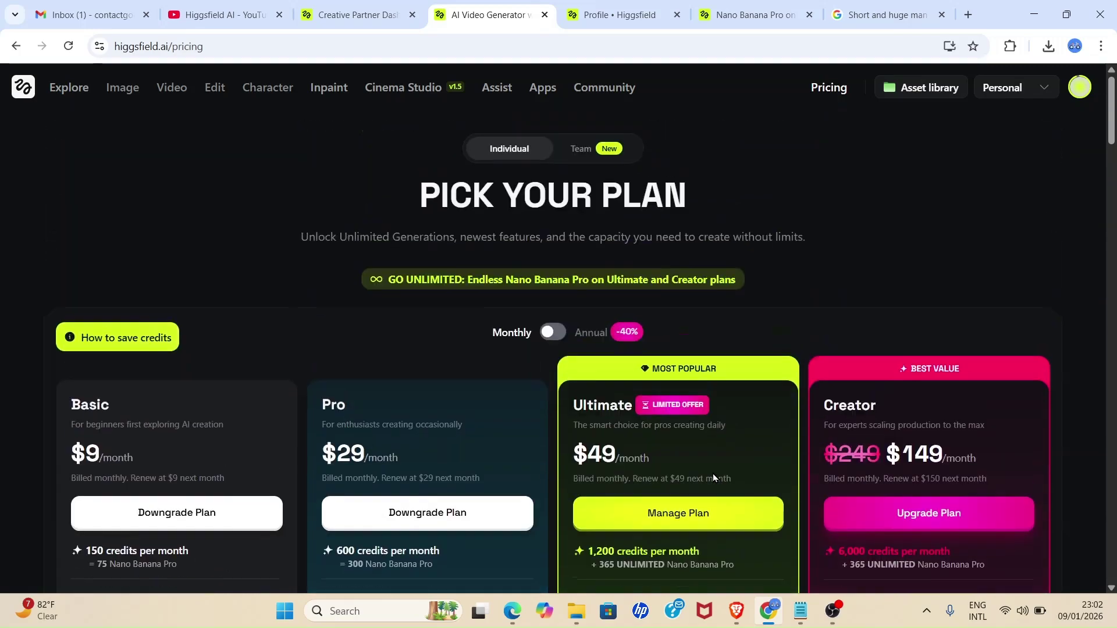
click(17, 92)
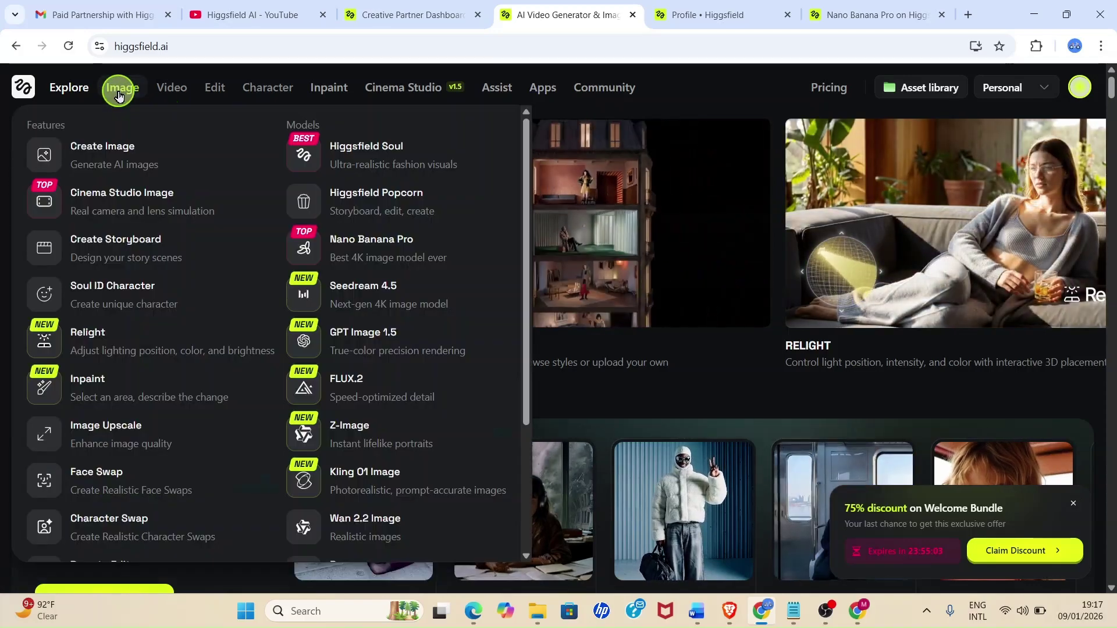
Generate a Nano Banana Pro image of "A man standing behind a gold mining site, ready to execute the task of getting away with the gold after refining".
click(118, 95)
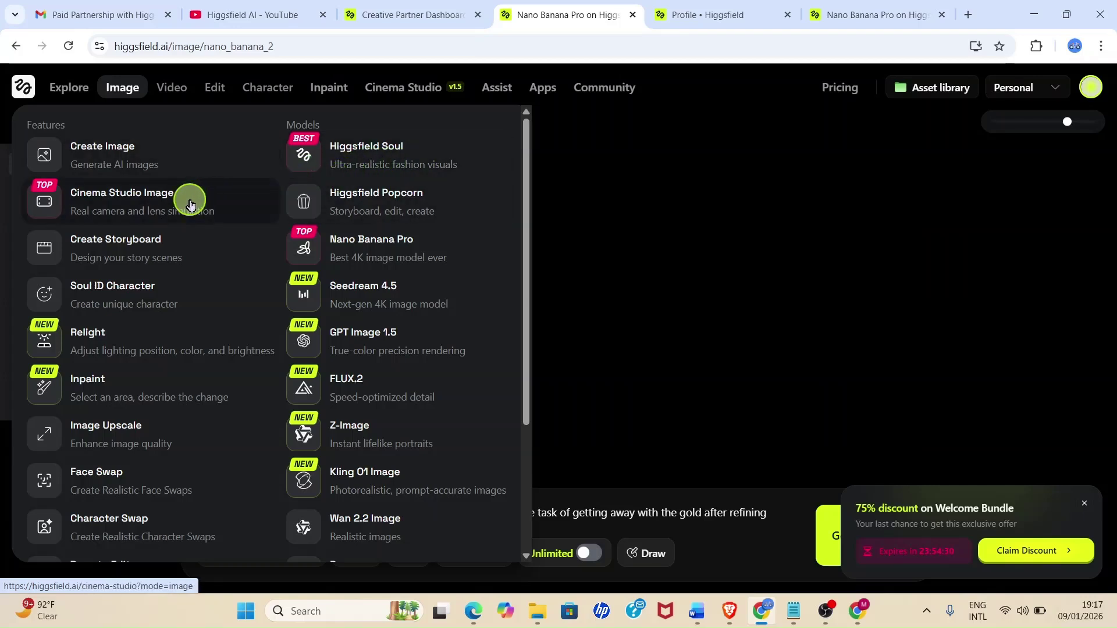
click(138, 168)
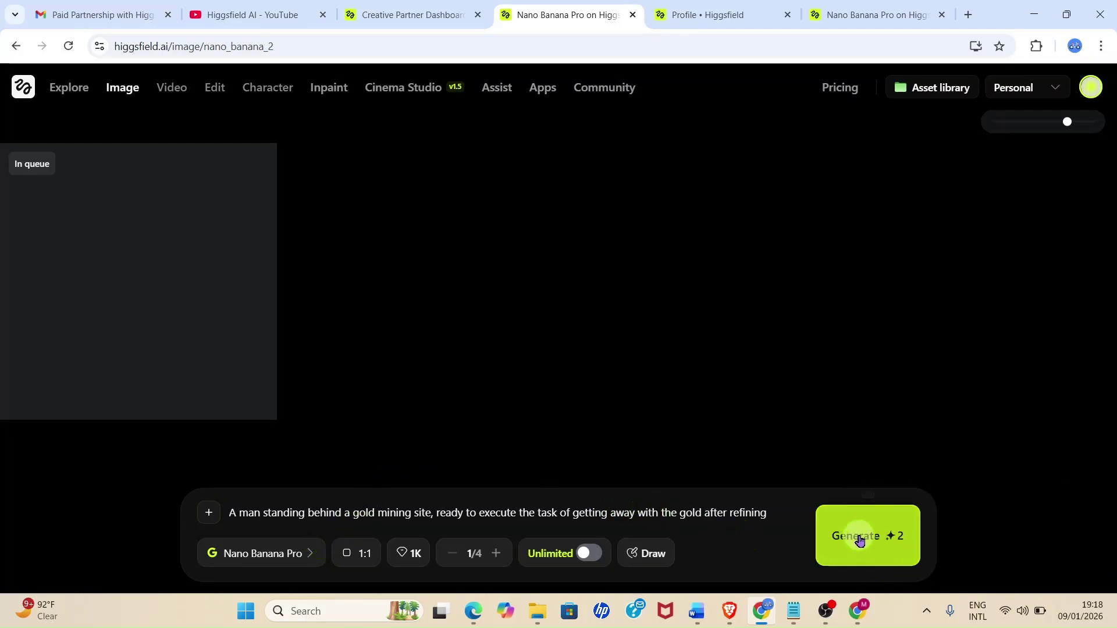
click(867, 543)
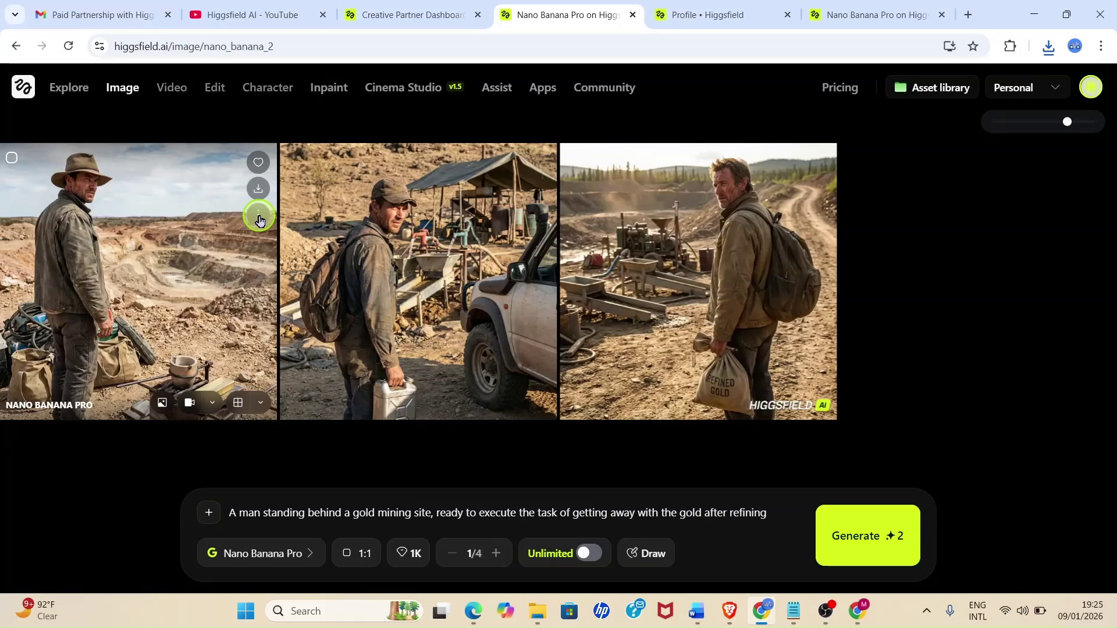
View the additional actions offered for the first gold mining image.
click(259, 217)
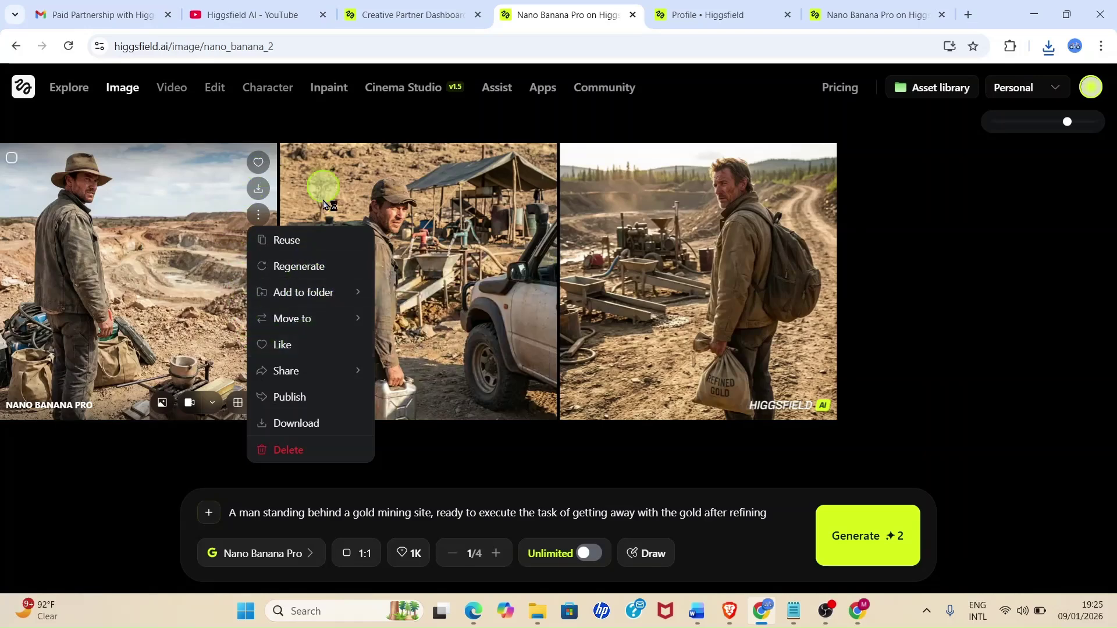
click(1006, 353)
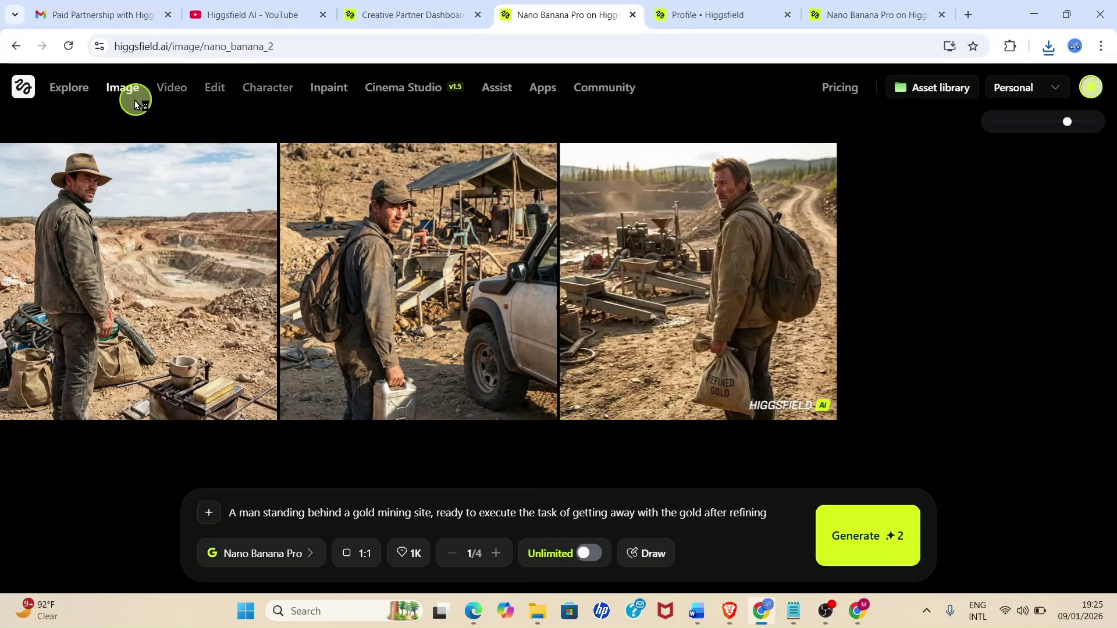
In Cinema Studio Image, enter a prompt for a crispy, professional 3D mockup magazine cover titled "MAKING MORE MONEY IN 2026" with images portraying the title.
mouse_move(129, 93)
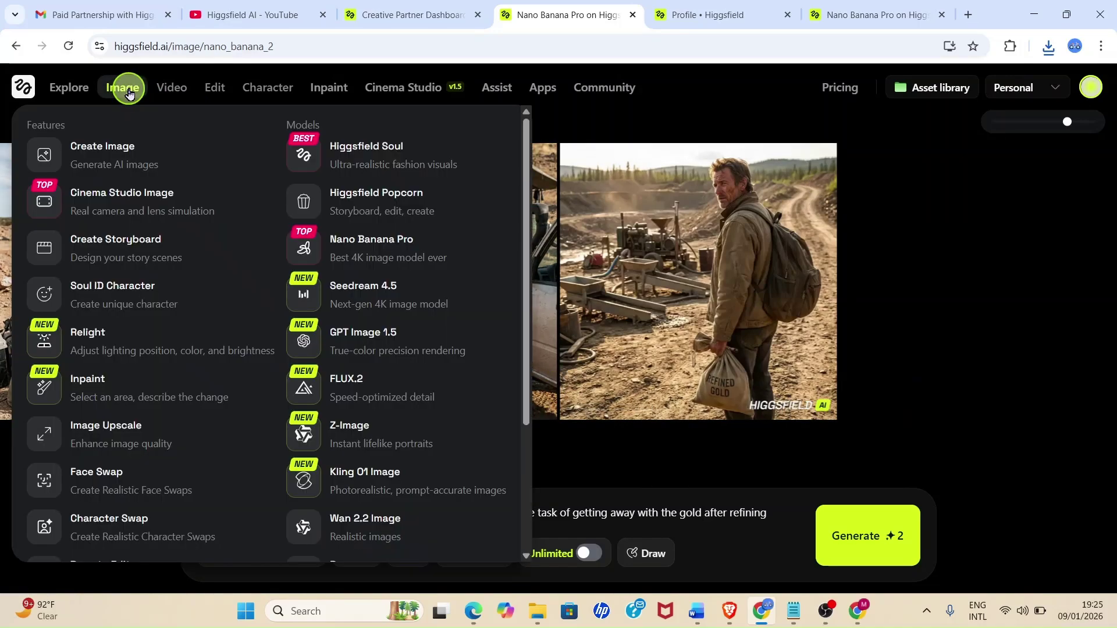
click(110, 211)
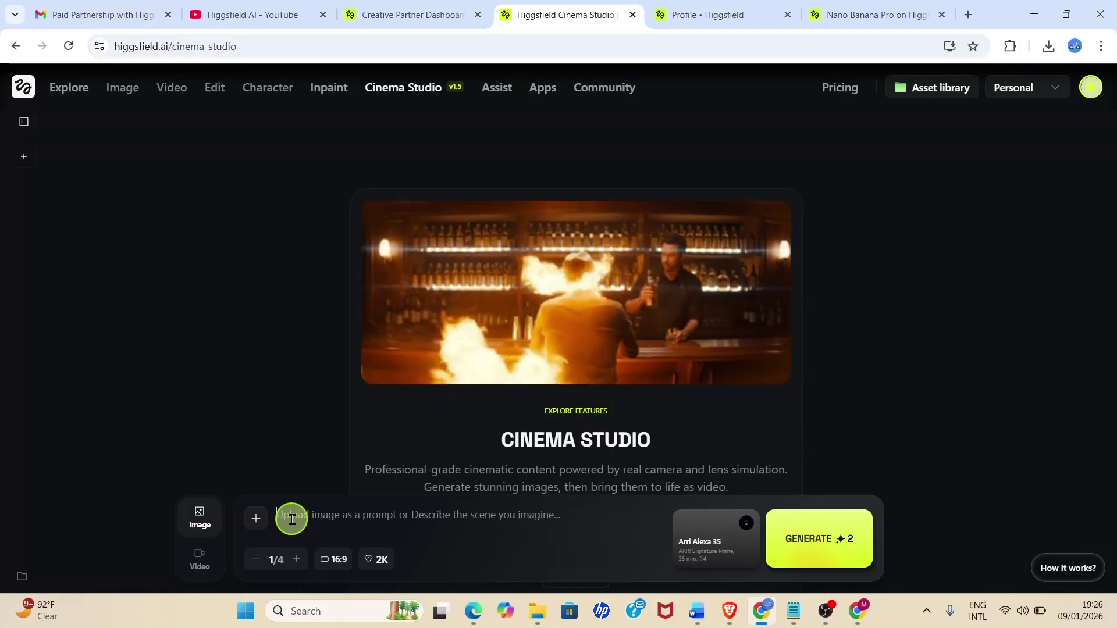
click(310, 515)
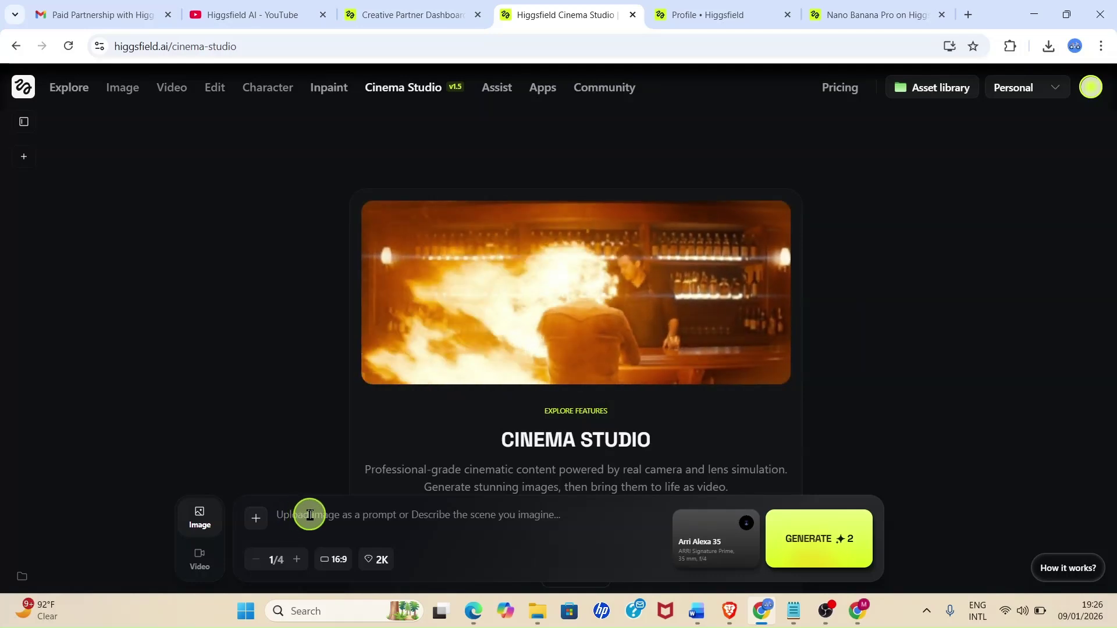
text(A magazine cover design with the title "MAKING MORE MONEY IN 2026". Let it look crispy and professional with images to portray the title. The cover should be created in 3d mockup)
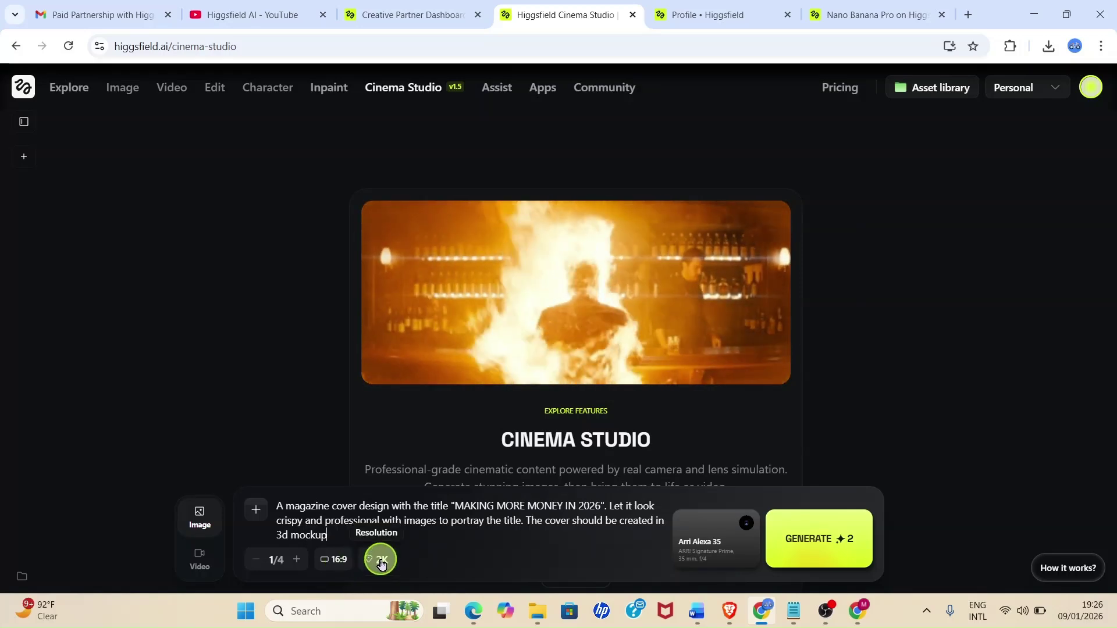
Check the resolution choices, keep 2K, and generate the magazine cover image.
click(381, 562)
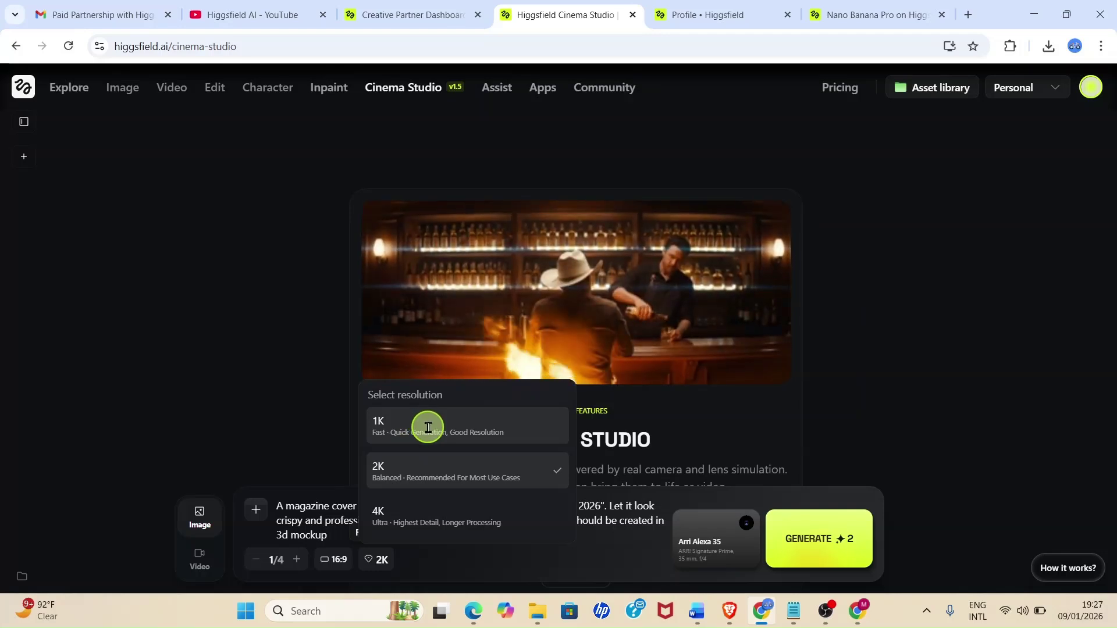
click(381, 562)
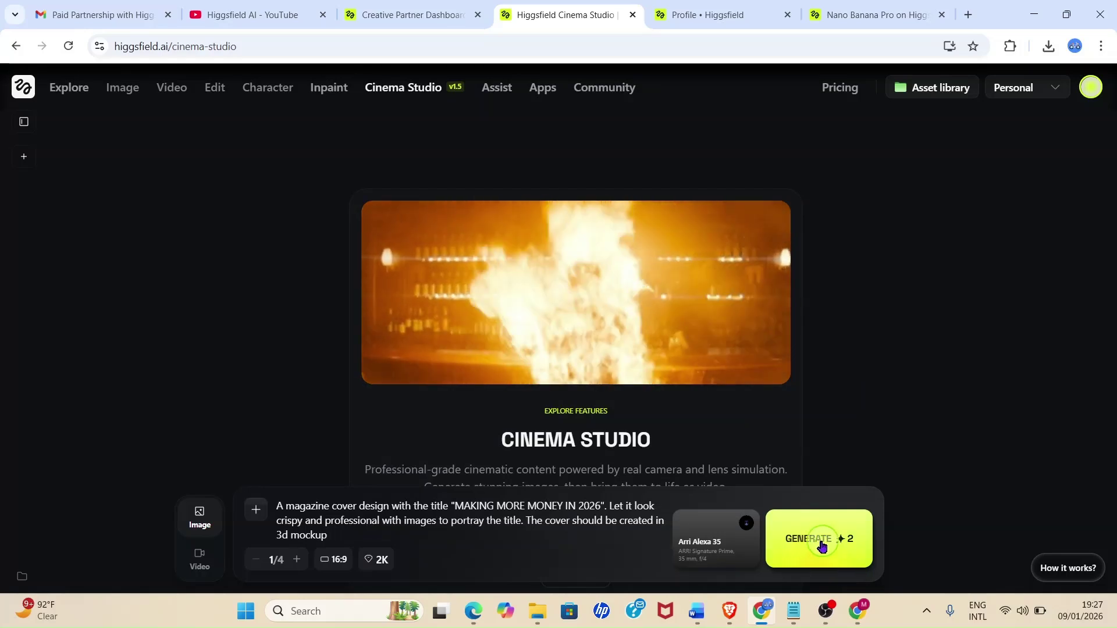
click(840, 557)
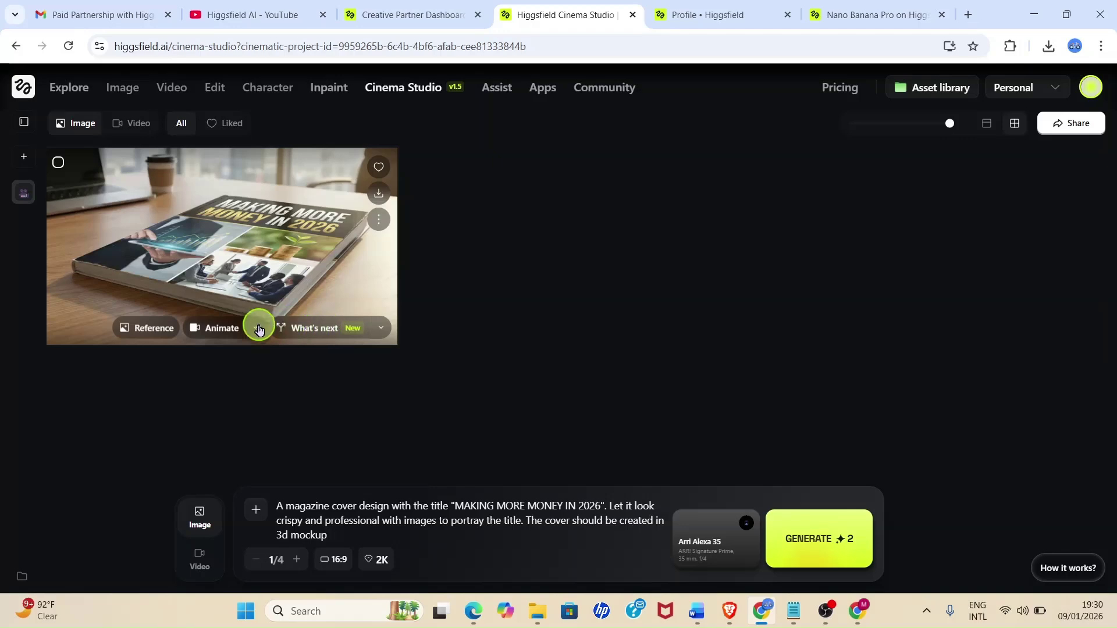
Animate the magazine cover with an advert video prompt, add "in 2026" after "change his status", and generate the 5-second 16:9 video.
click(215, 329)
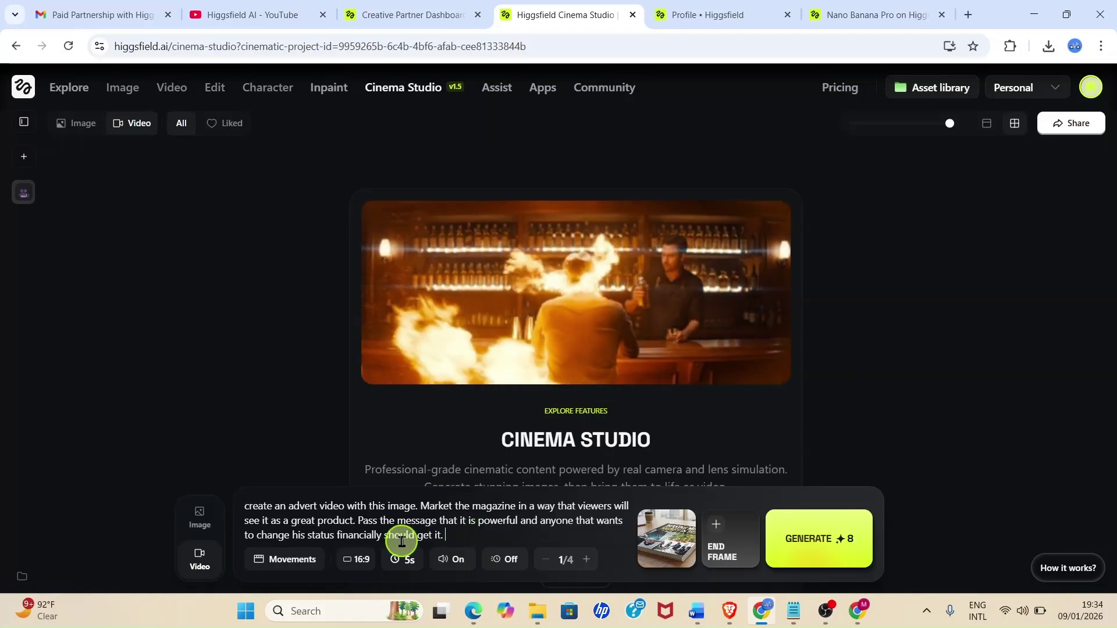
click(340, 536)
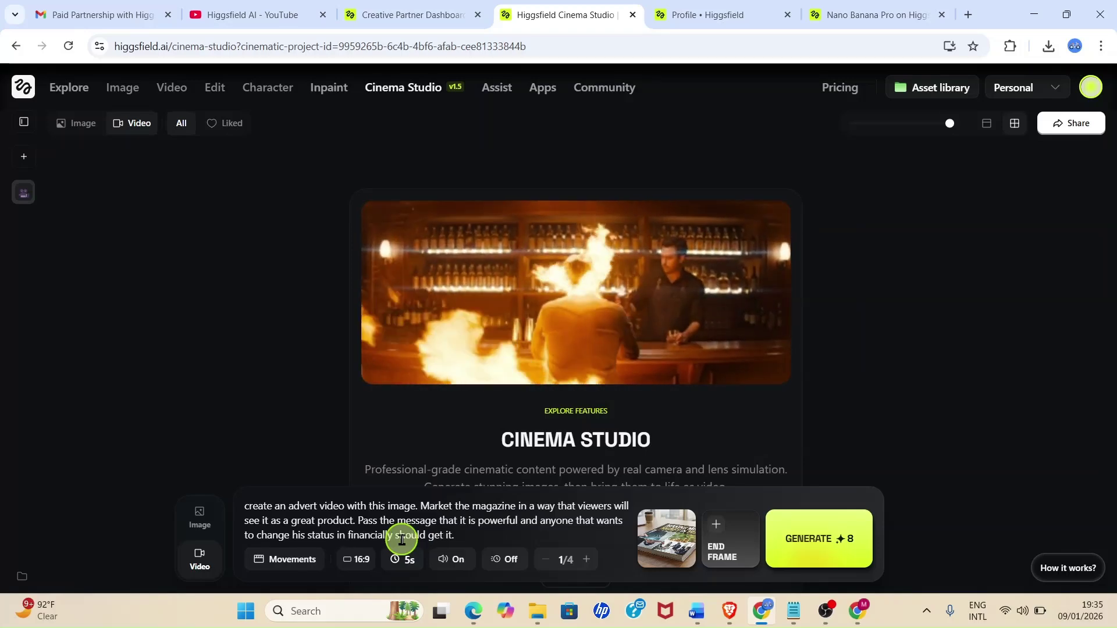
text(2026)
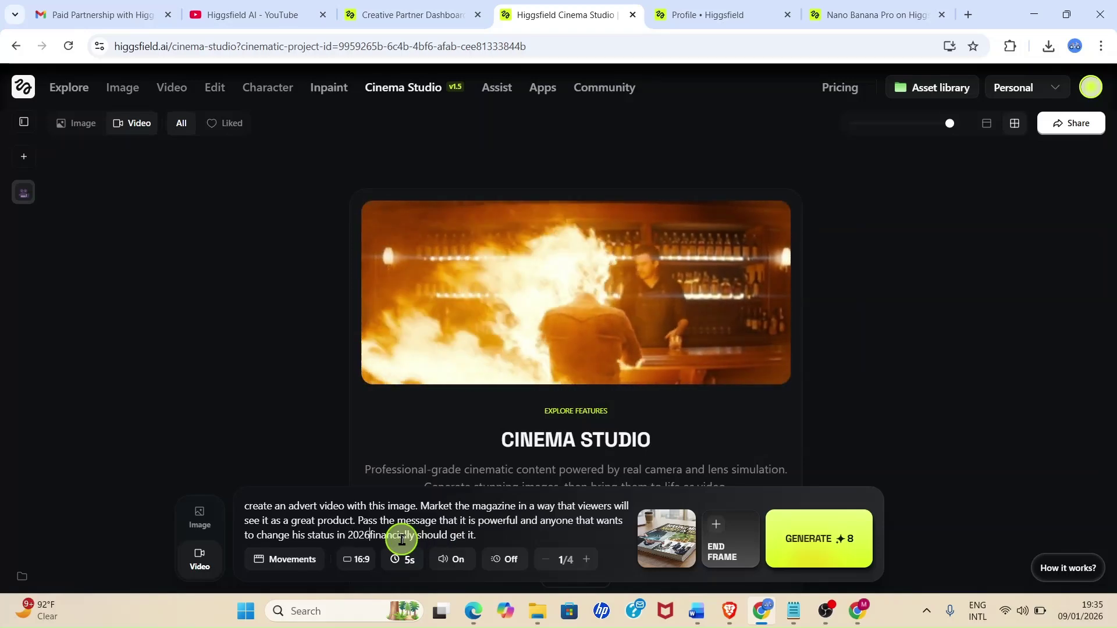
click(490, 535)
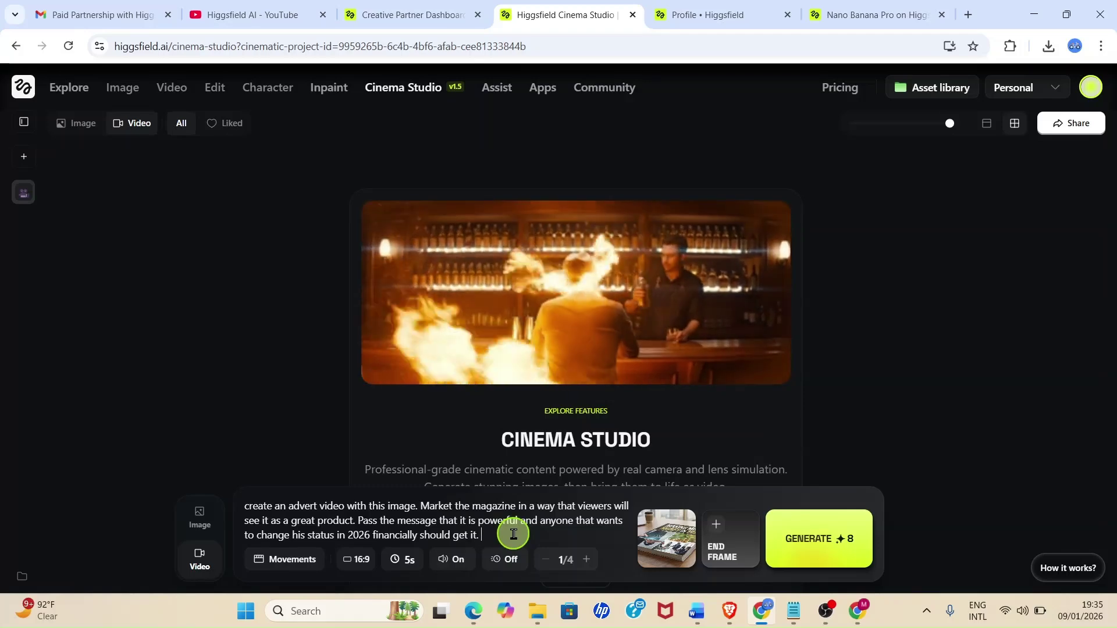
click(822, 537)
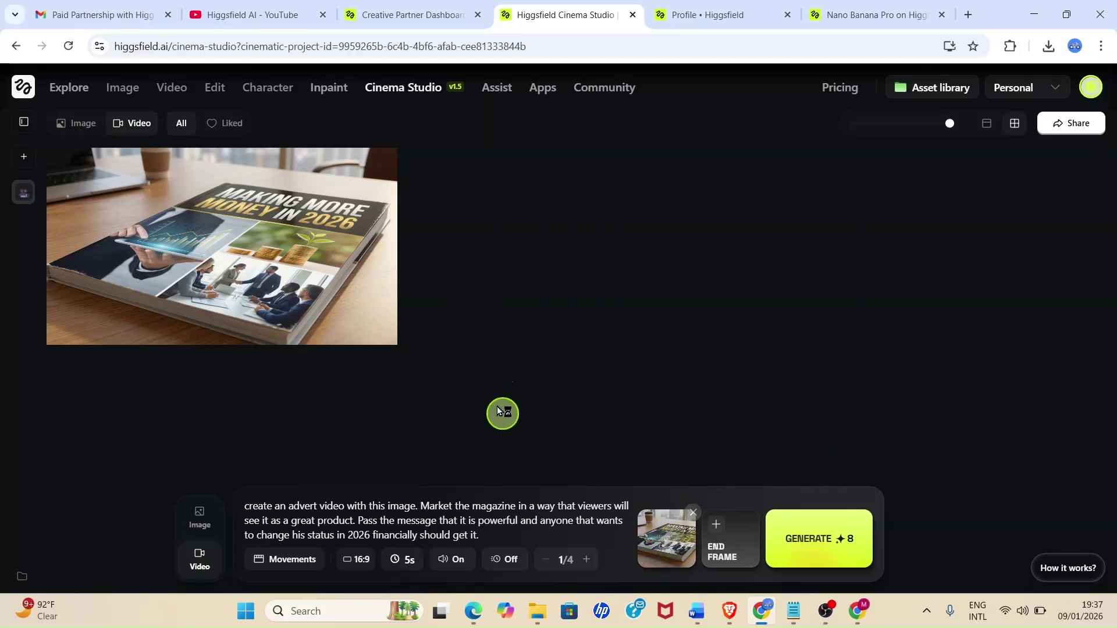
Play the generated magazine advert video with sound, pause it, and close its preview.
mouse_move(243, 268)
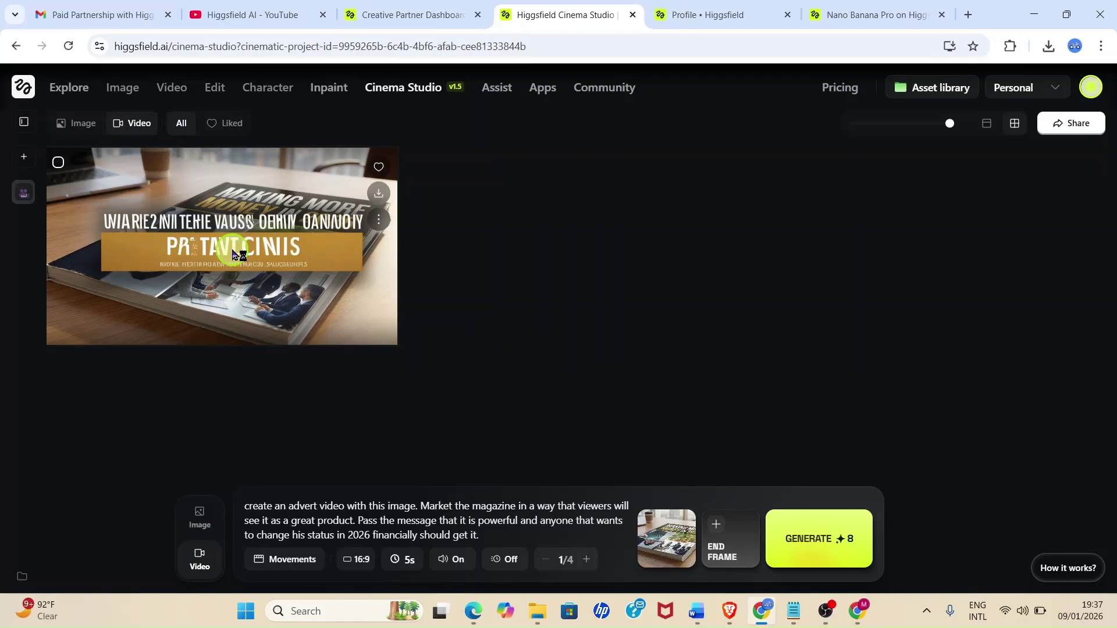
click(234, 249)
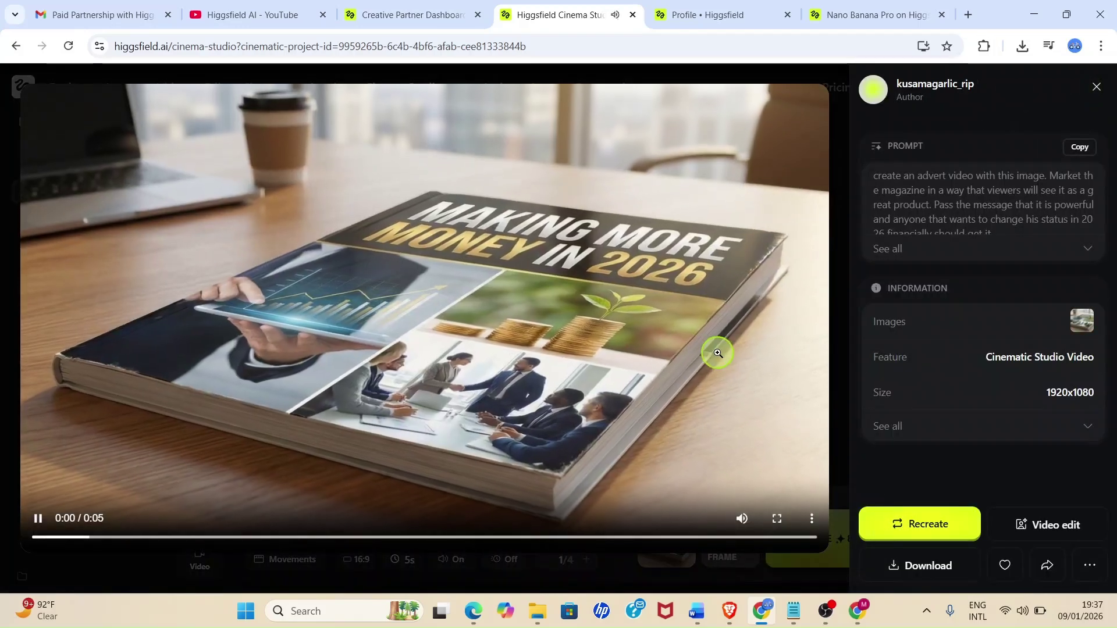
key(XF86AudioRaiseVolume)
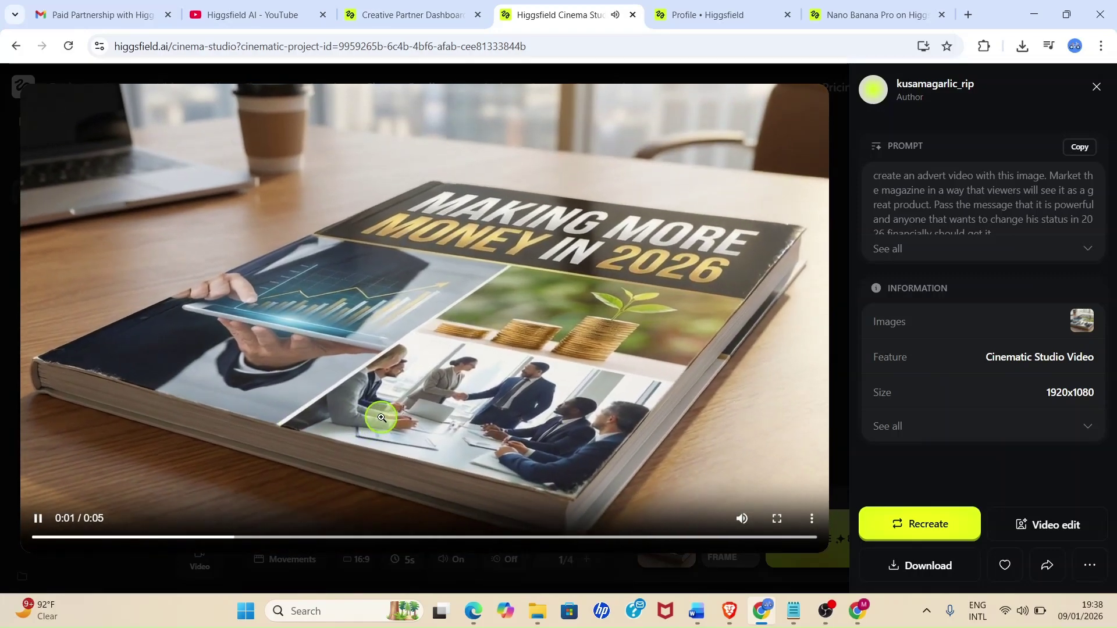
click(521, 438)
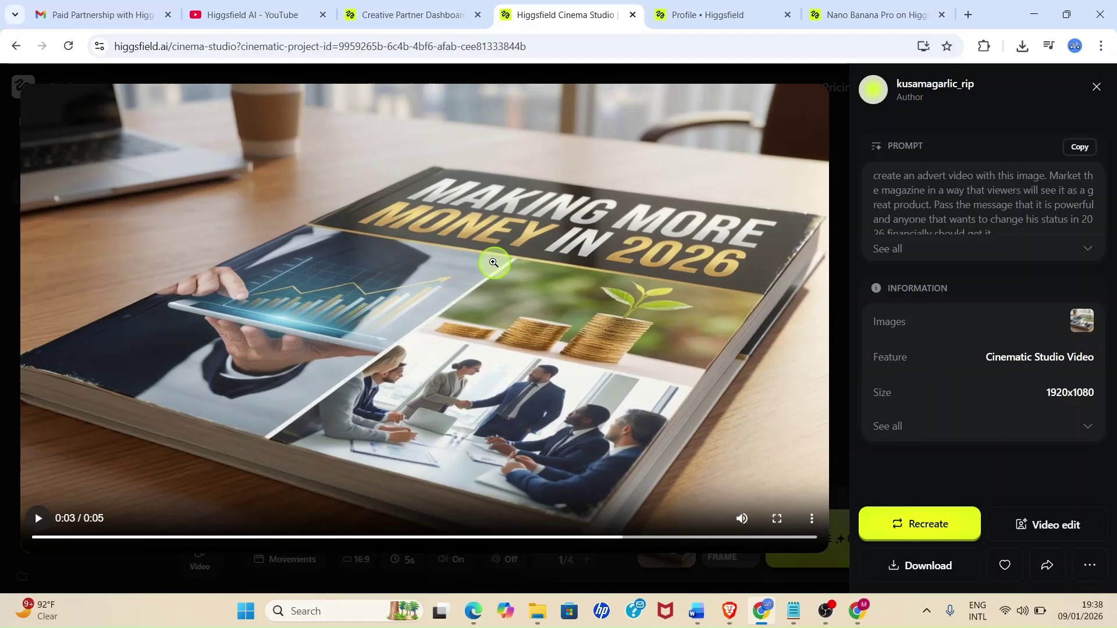
click(1096, 86)
mouse_move(1091, 96)
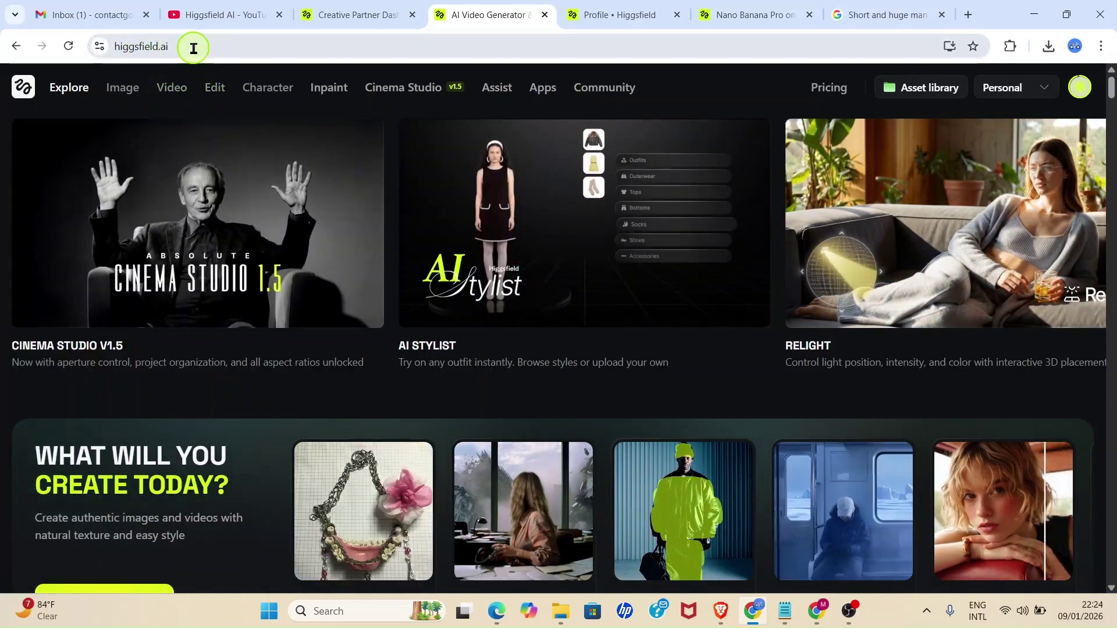
Open Cinema Studio Video from the home page and create a new project.
mouse_move(268, 87)
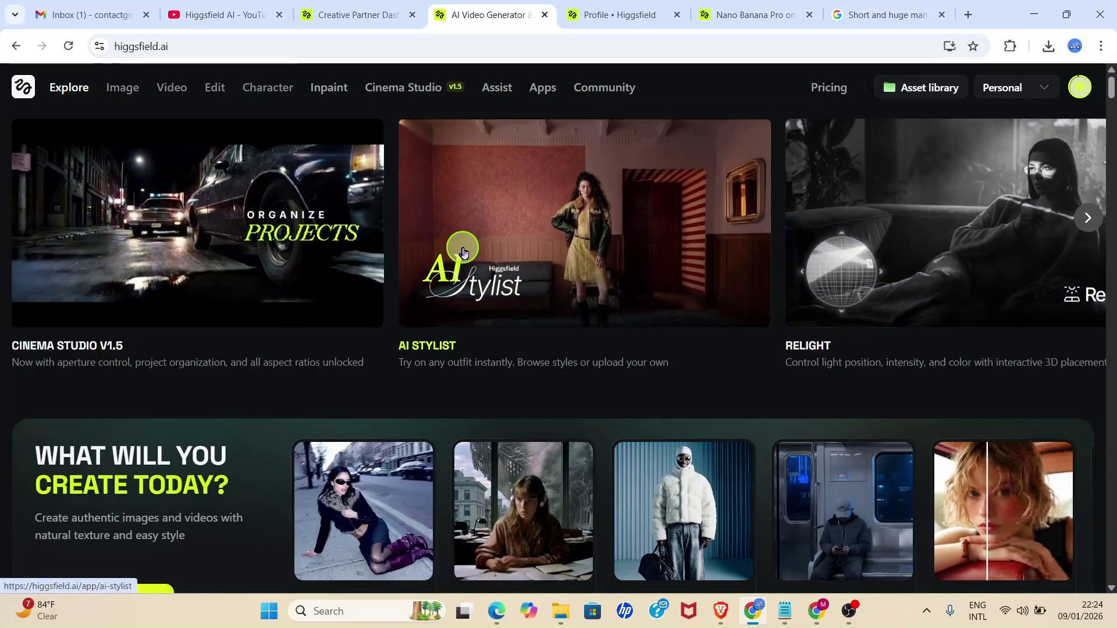
mouse_move(177, 100)
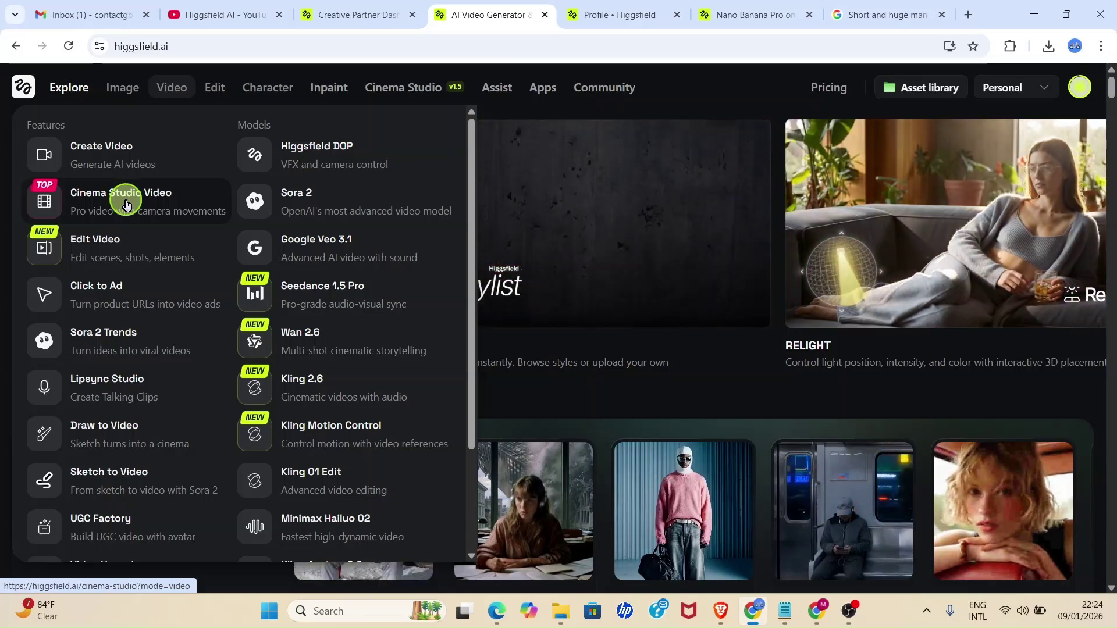
click(126, 201)
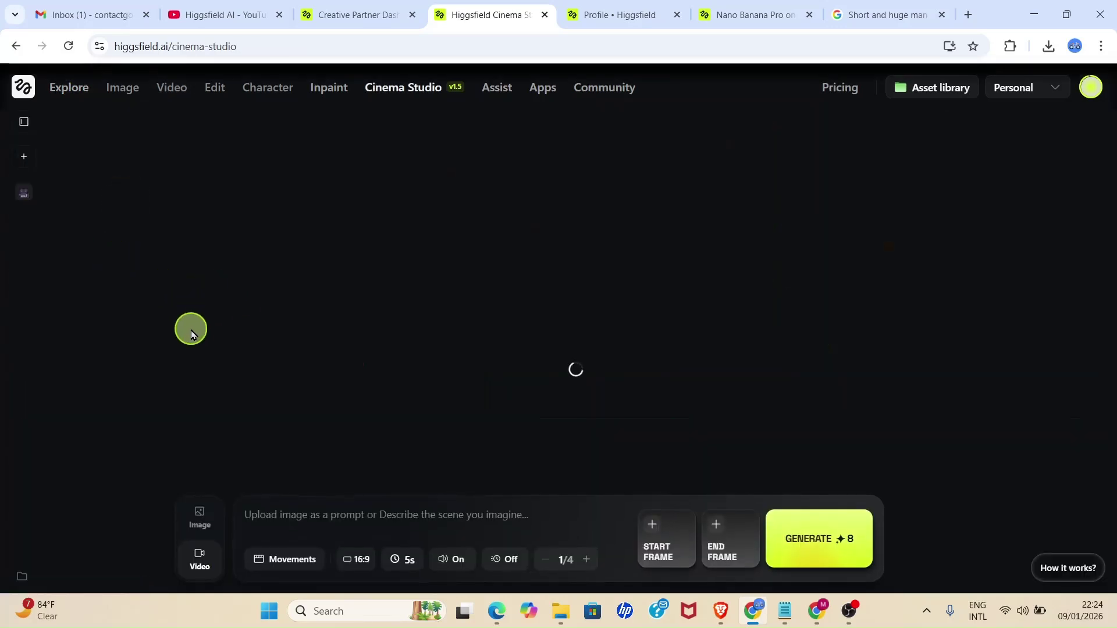
click(25, 161)
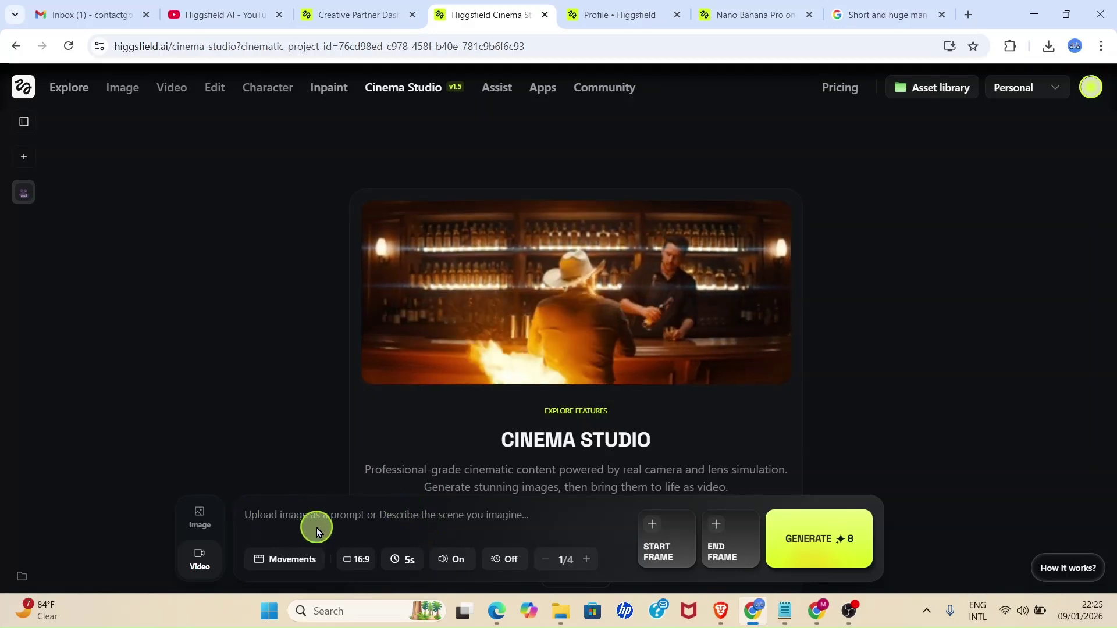
Switch the project to image creation and upload Image 1 and Image 2 from the AI video folder as reference images.
click(199, 515)
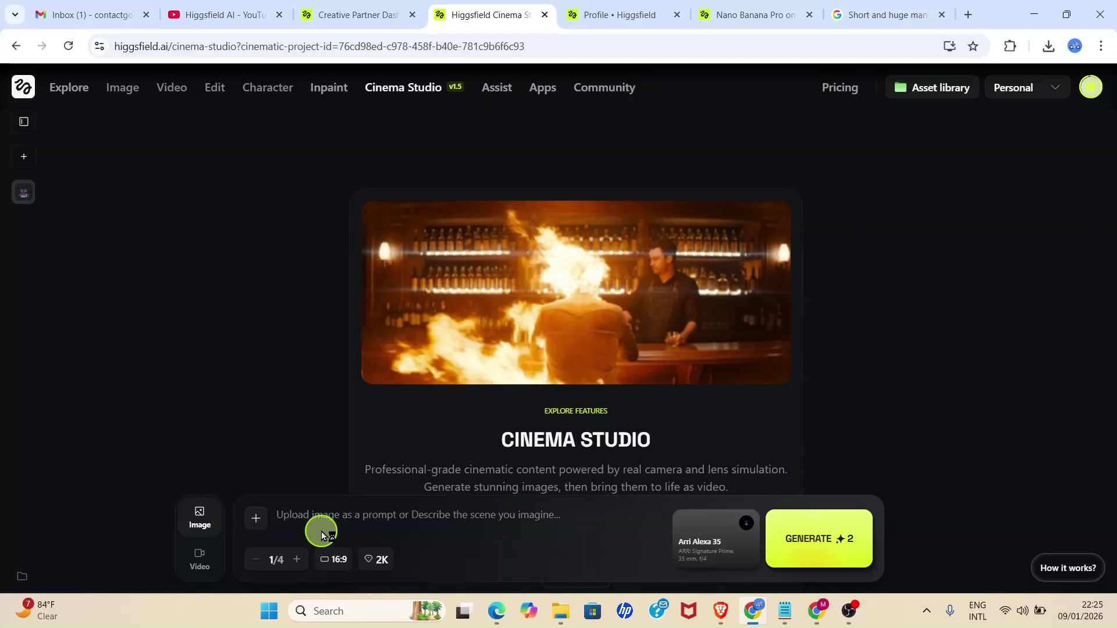
click(254, 519)
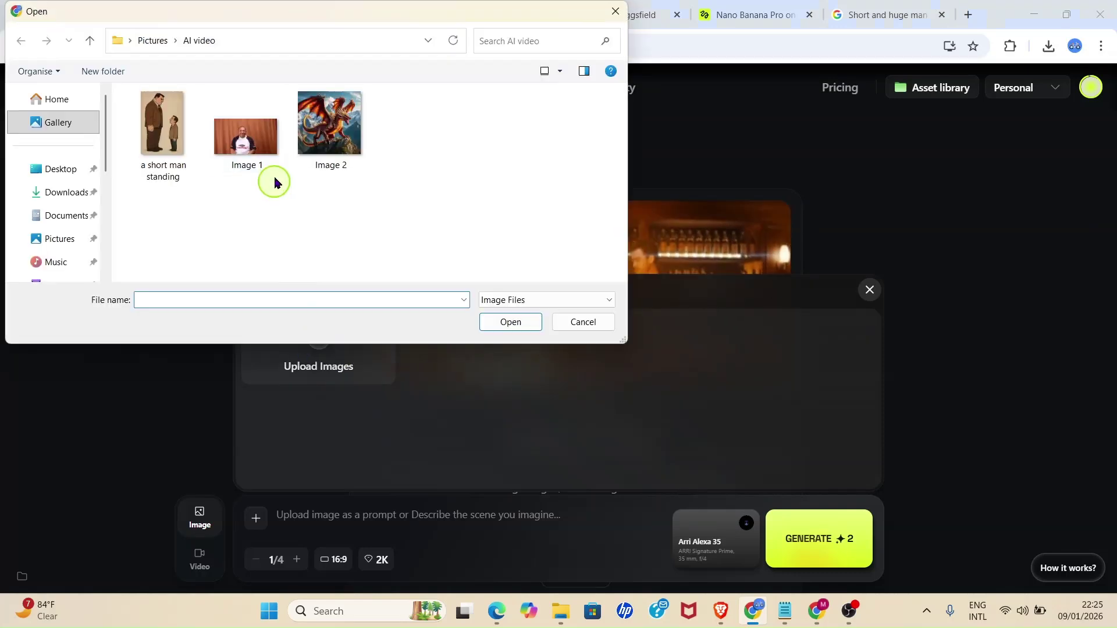
click(244, 149)
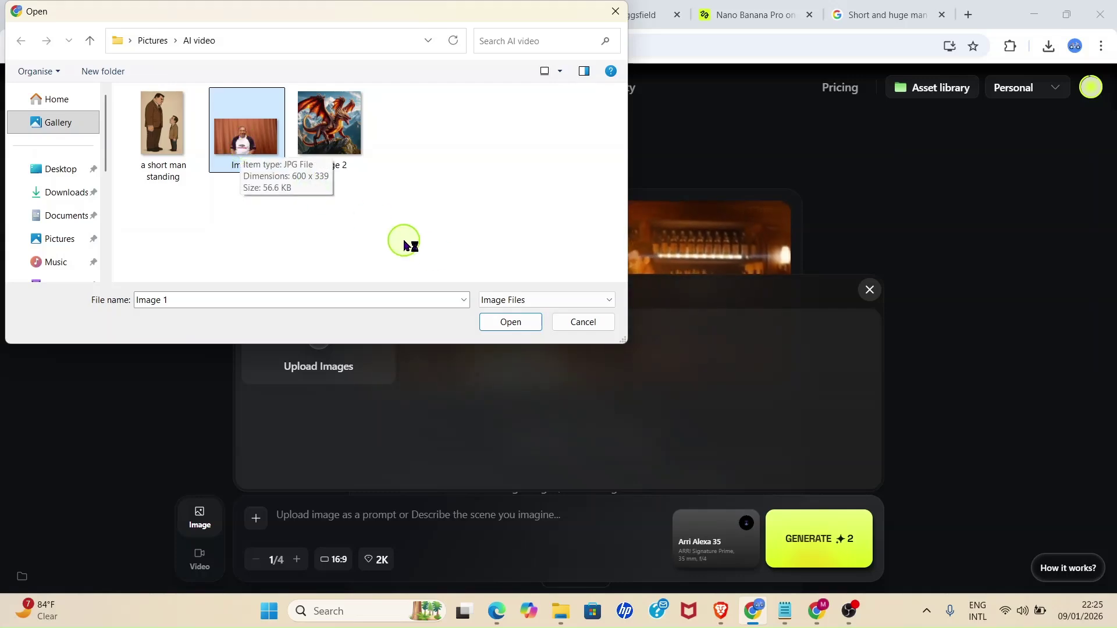
click(508, 322)
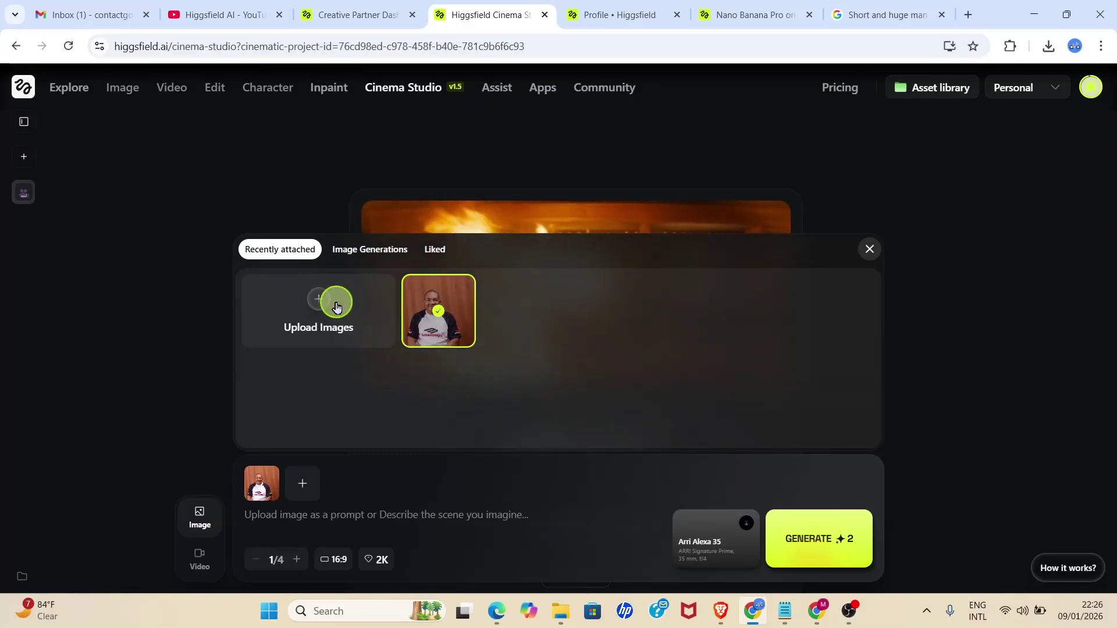
click(317, 307)
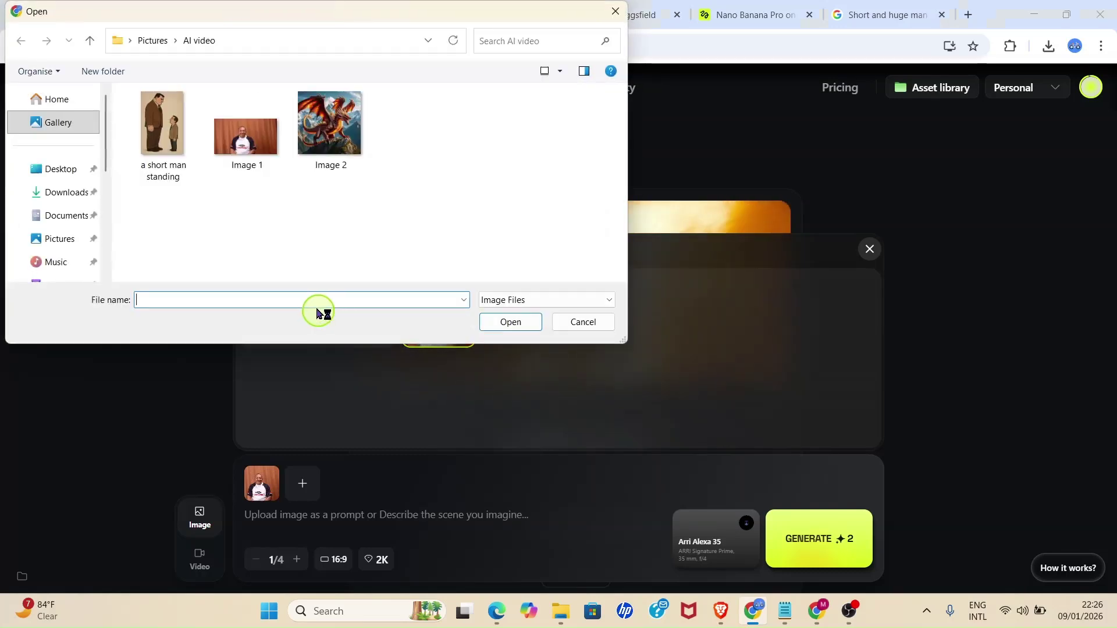
click(324, 153)
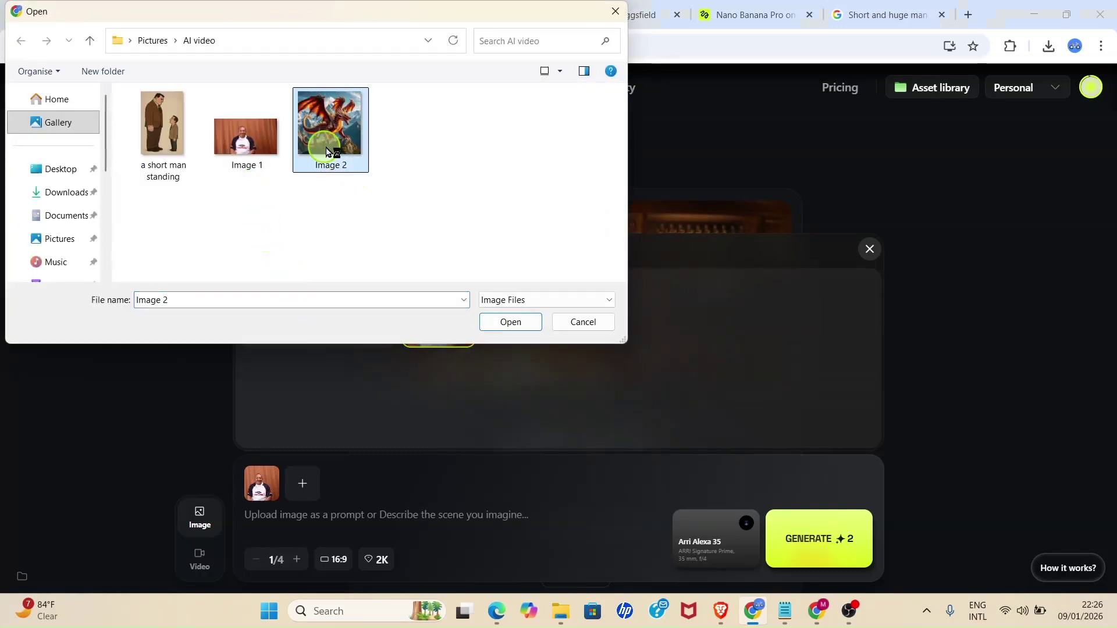
click(491, 325)
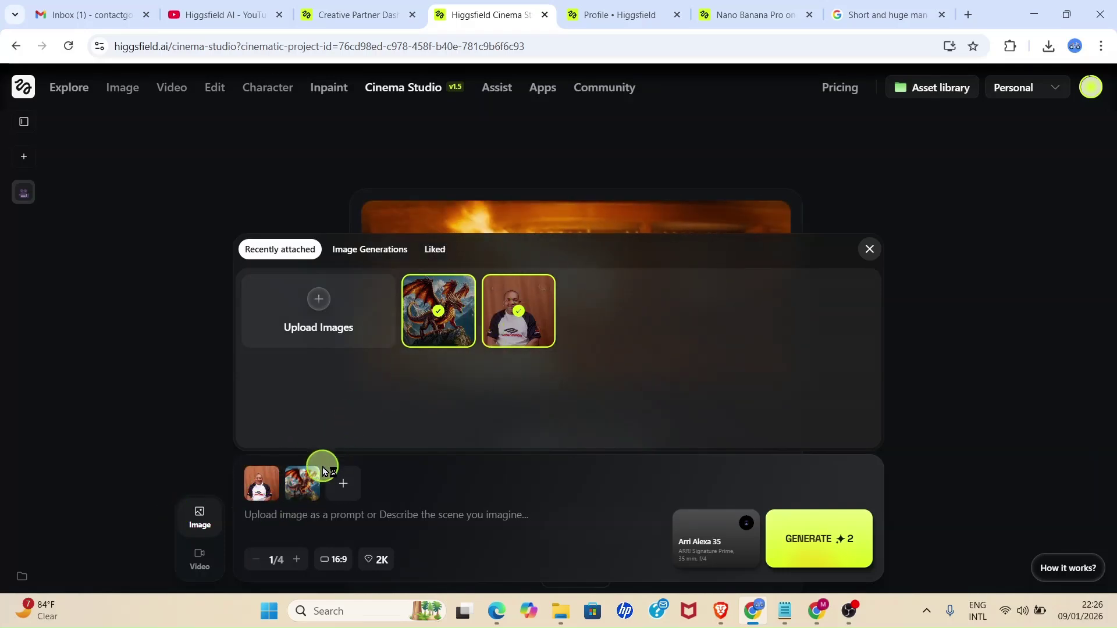
Prompt a stronger Image 1 man fighting and killing the Image 2 dragon with blazing sword, Hollywood horror style, check the camera setup, and generate the image.
click(280, 518)
text(Make him fight with the dragon in image 2. Add some effects to the man in Image 1 to make him look stronger and full of strength. Make the scene look like Hollywood horror movie. At the end, the man in Image 1 should kill the dragon with blazing sword.)
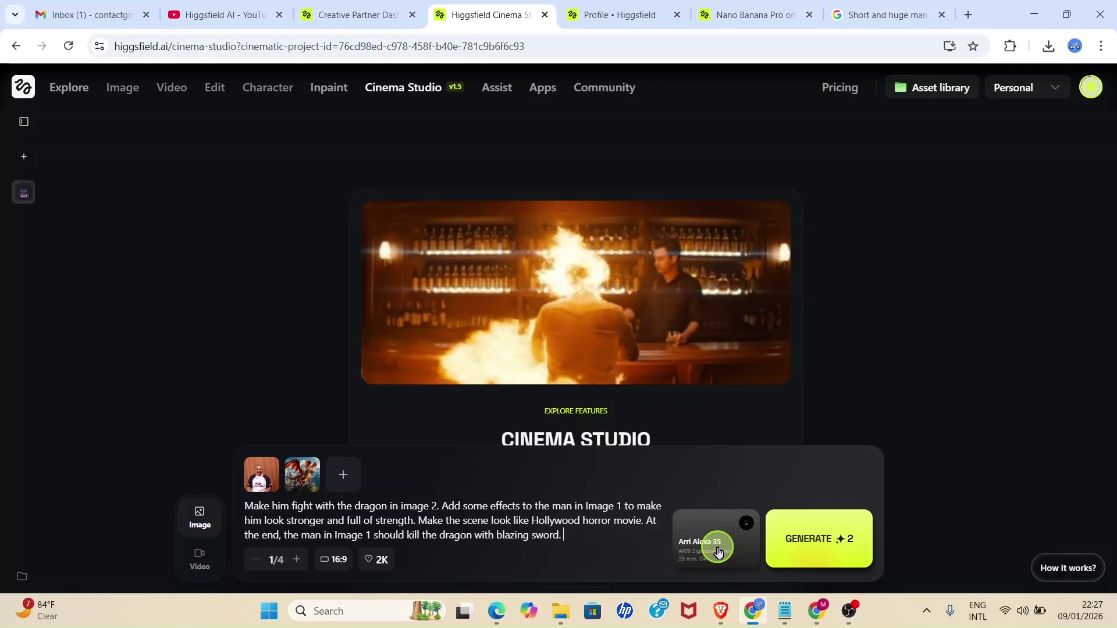
click(718, 552)
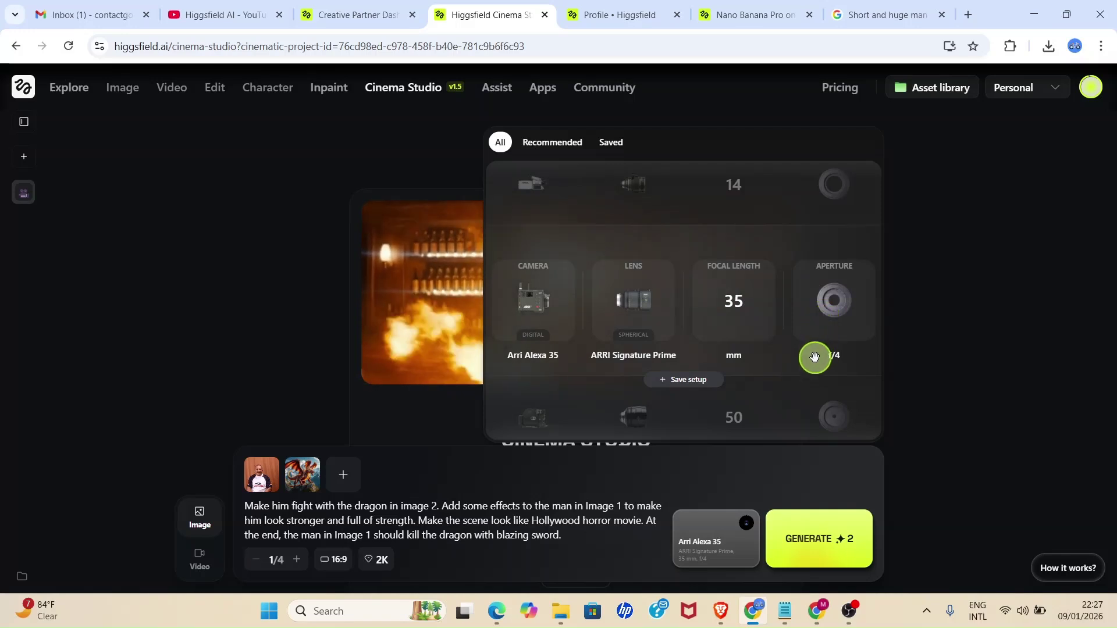
click(706, 549)
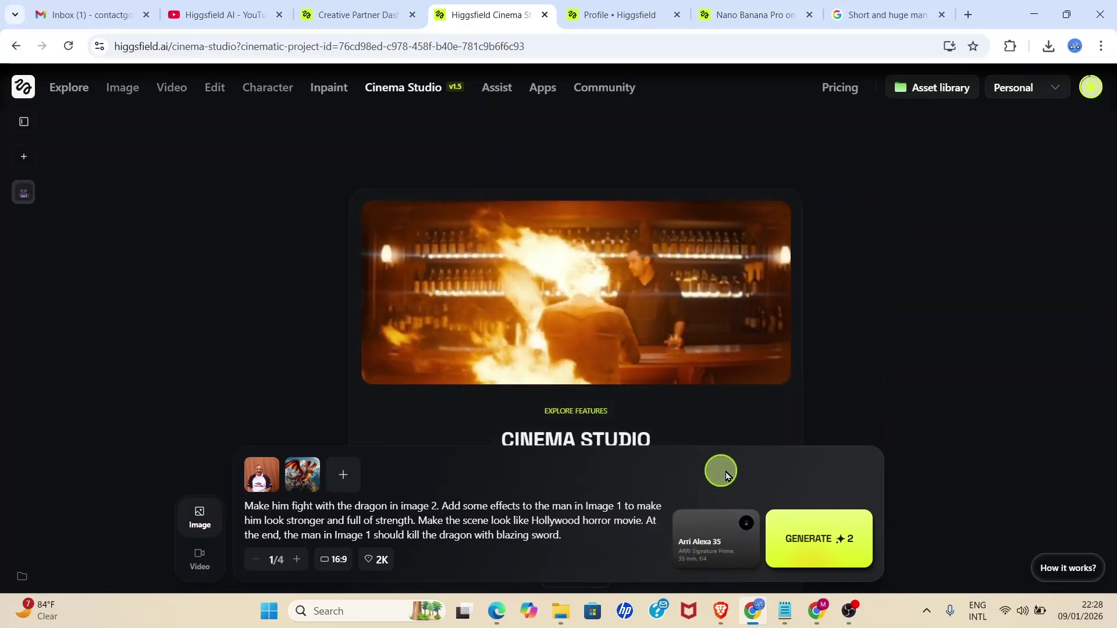
click(814, 547)
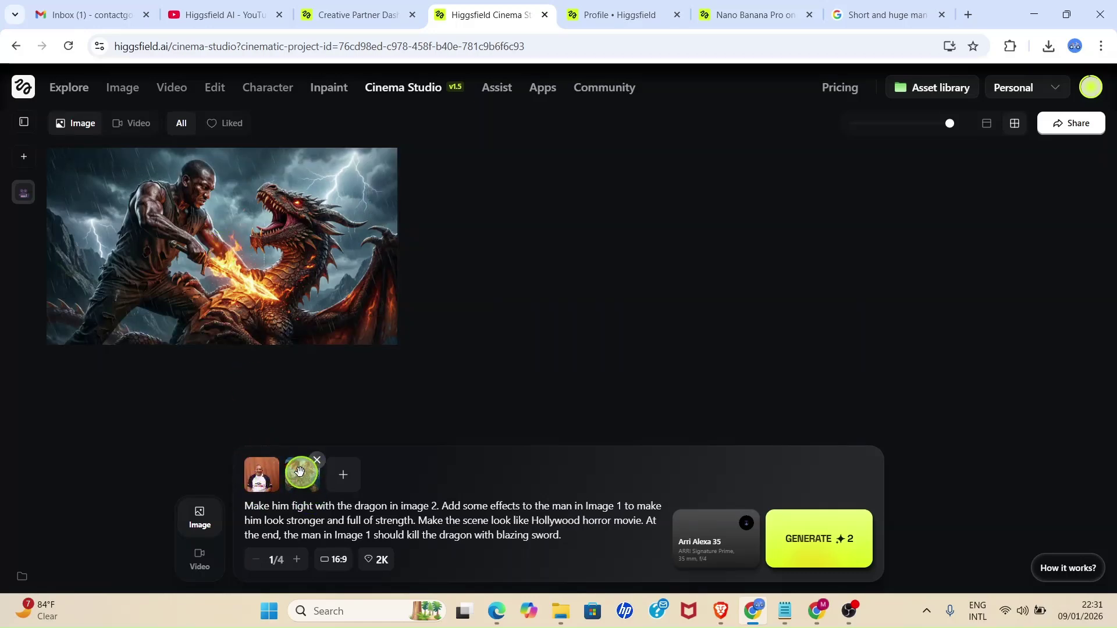
Switch to video creation, check the duration choices and keep 5s, and set the generated dragon-fight image as the start frame.
mouse_move(251, 482)
mouse_move(231, 220)
click(197, 566)
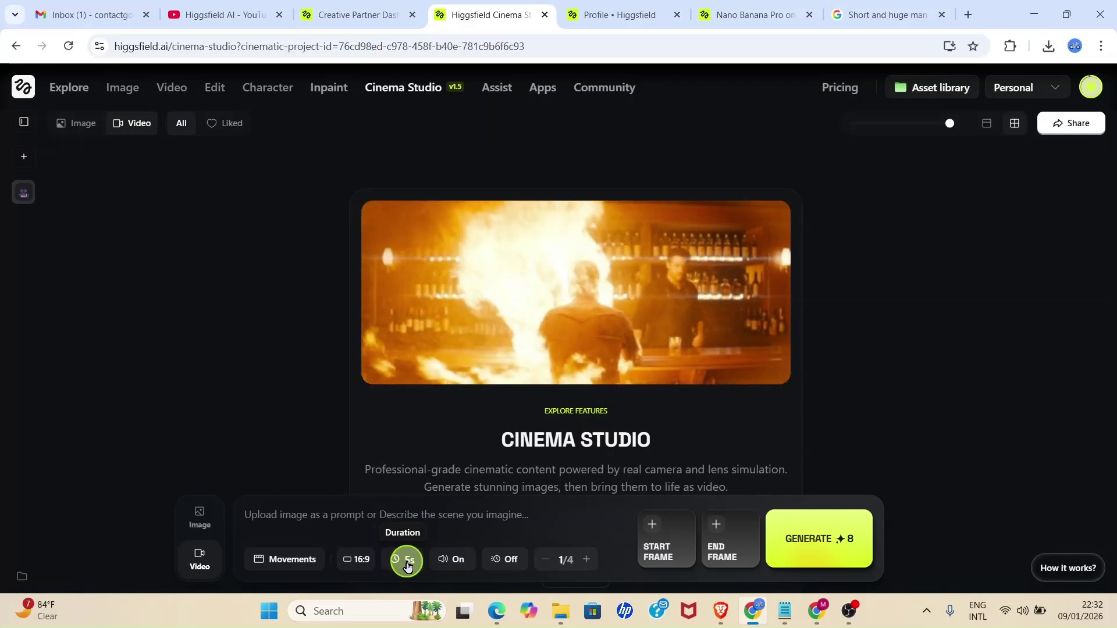
click(408, 566)
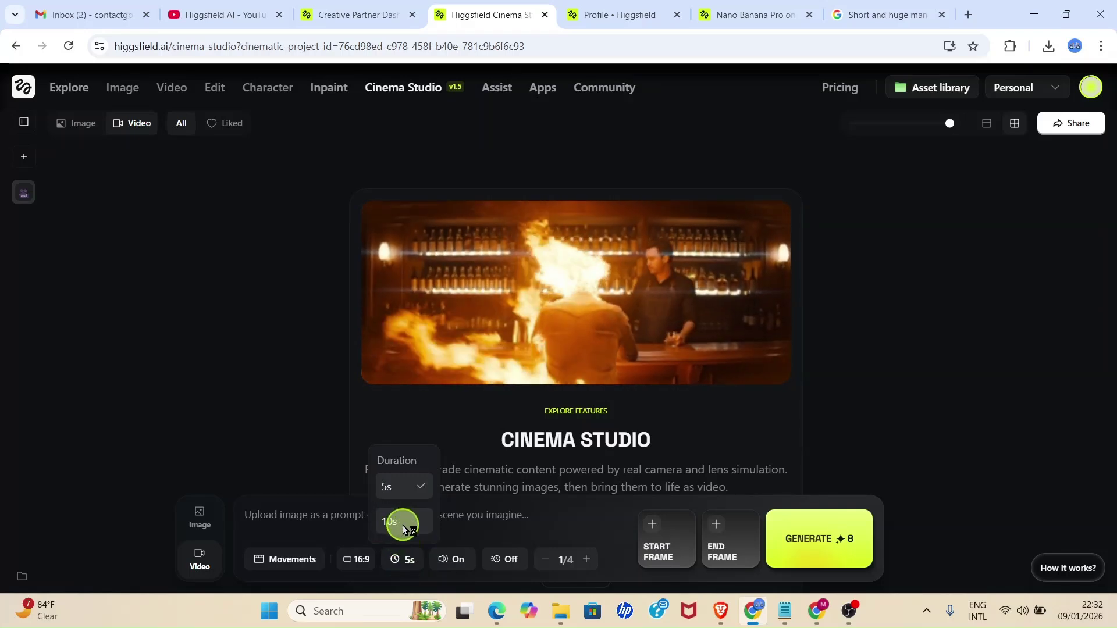
click(419, 564)
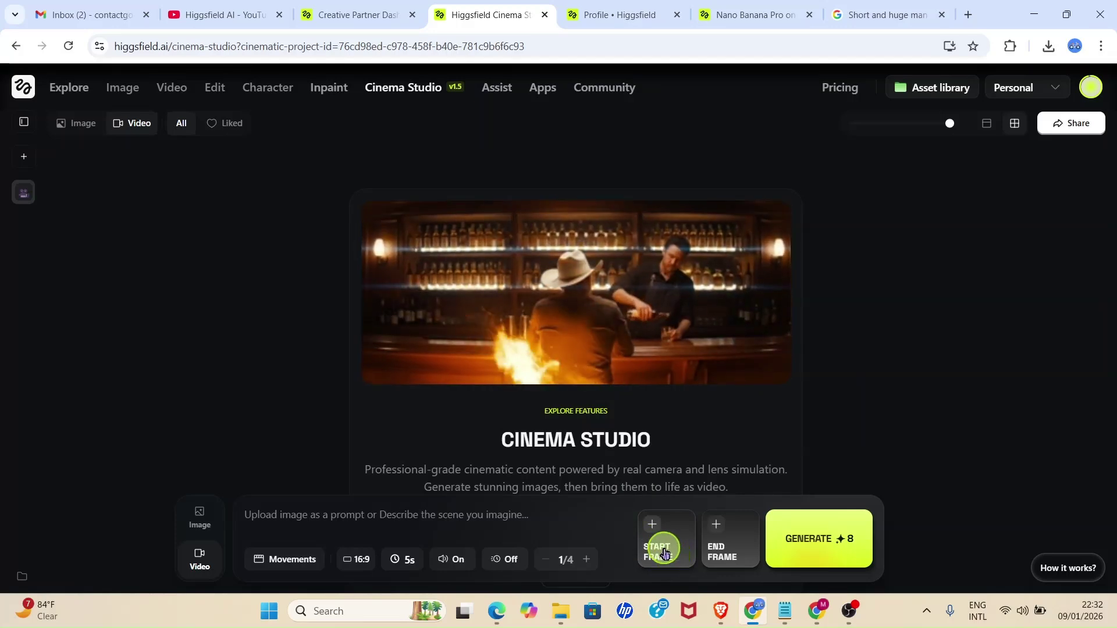
click(663, 550)
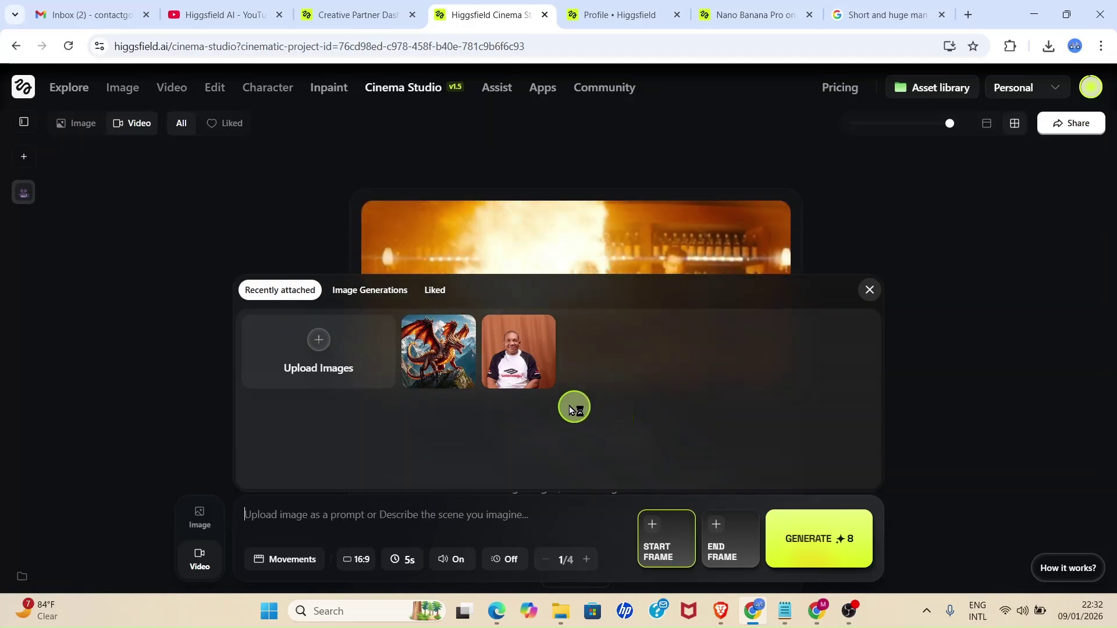
click(375, 291)
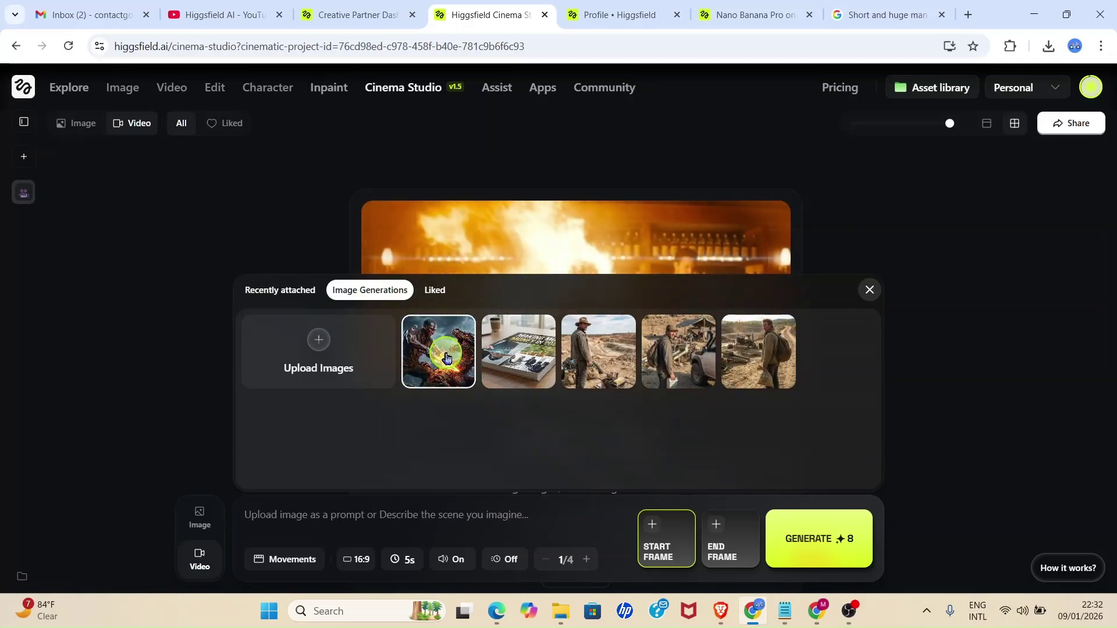
click(440, 360)
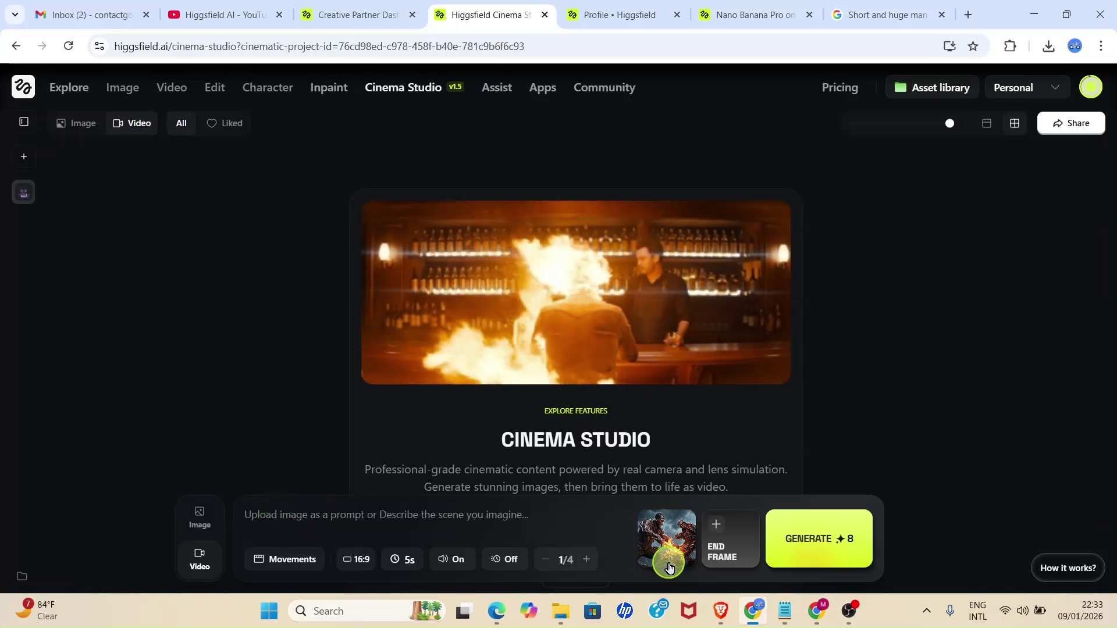
Prompt the man in the image to fight and kill the dragon with the blazing sword, Hollywood horror style, and generate the 5-second 16:9 video.
click(289, 522)
text(Make him fight with the dragon in the image. Add some effects to the man in the image to make him look stronger and full of strength. Make the scene look like Hollywood horror movie. At the end, the man in photo should kill the dragon with the blazing sword.)
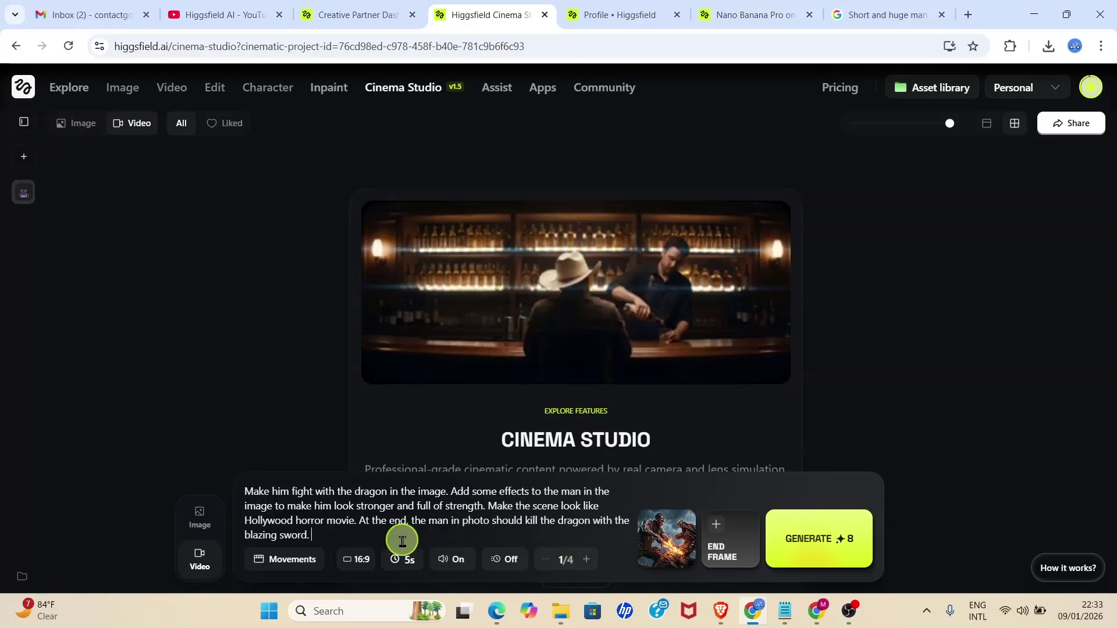
click(824, 545)
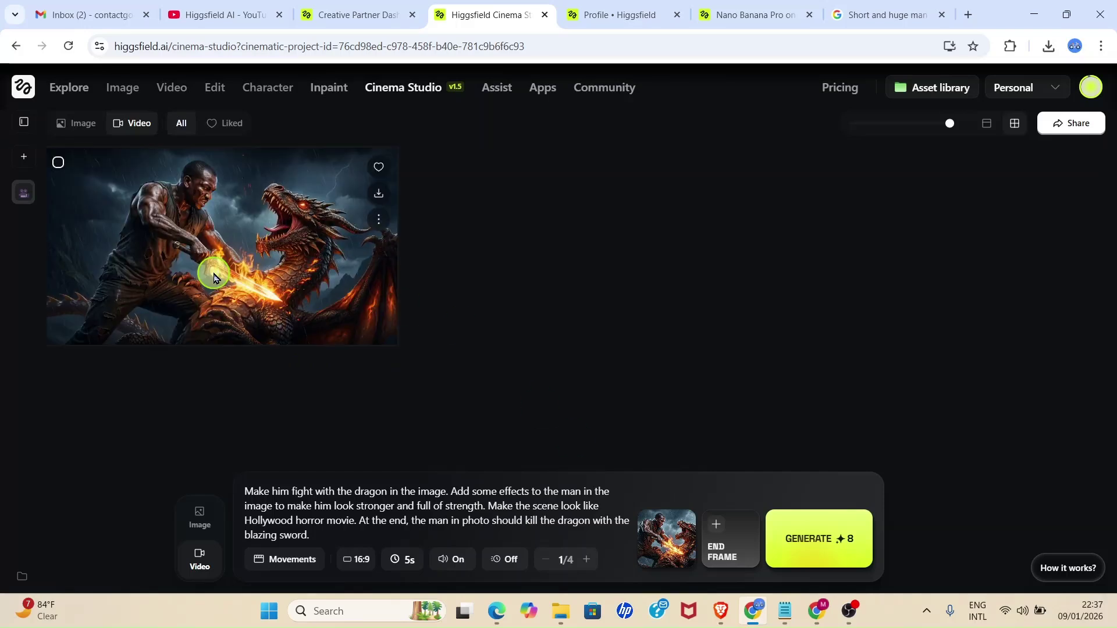
Play the generated dragon-fight video in its preview and close it.
click(215, 238)
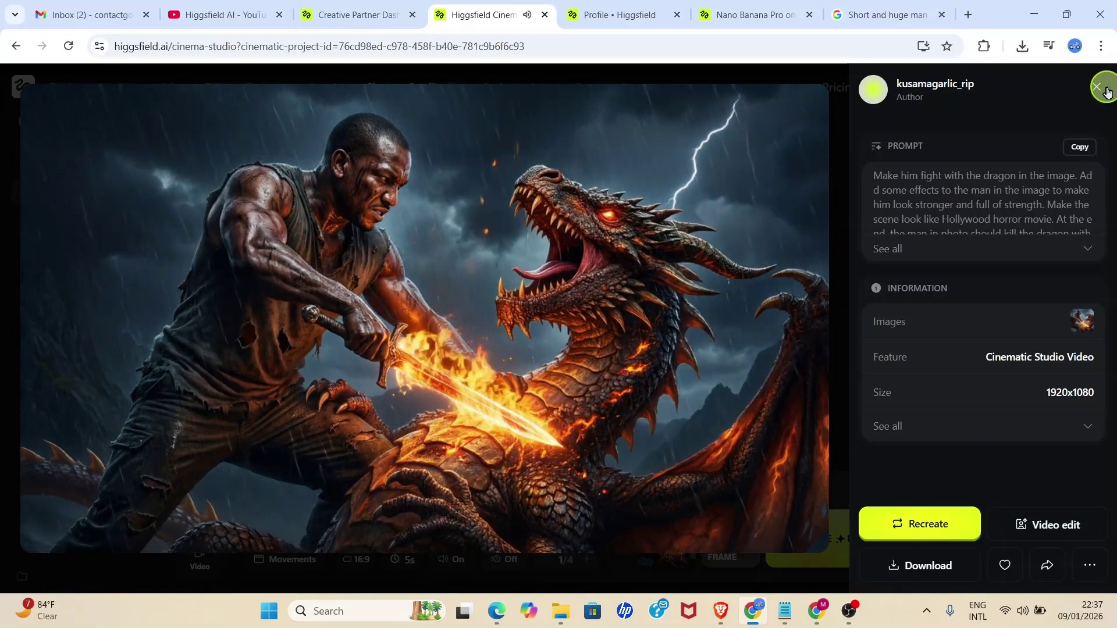
click(1097, 88)
click(845, 192)
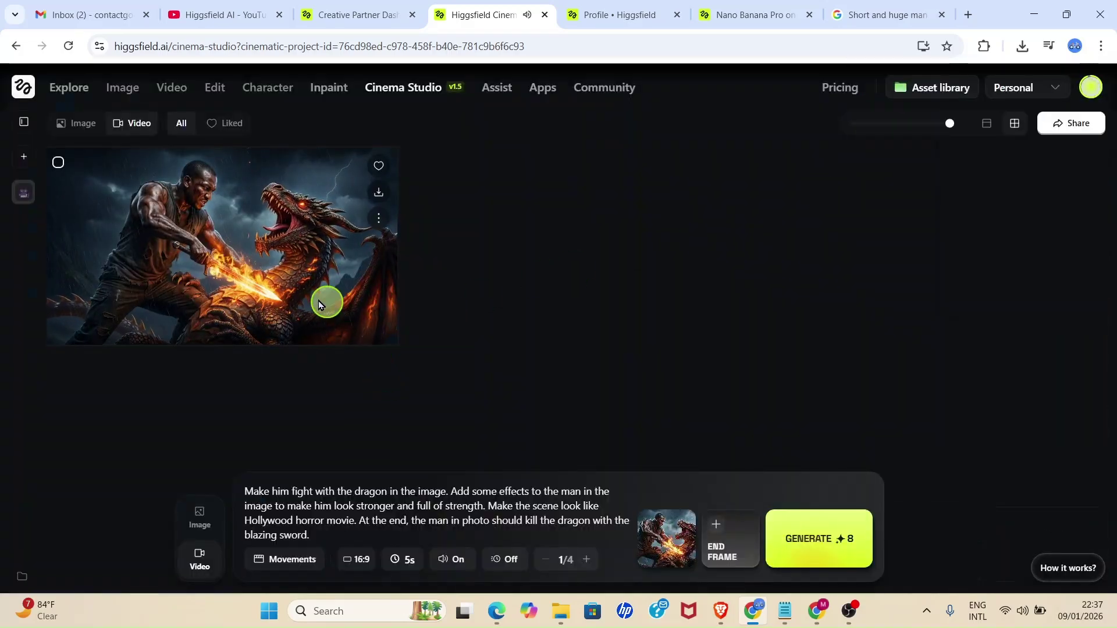